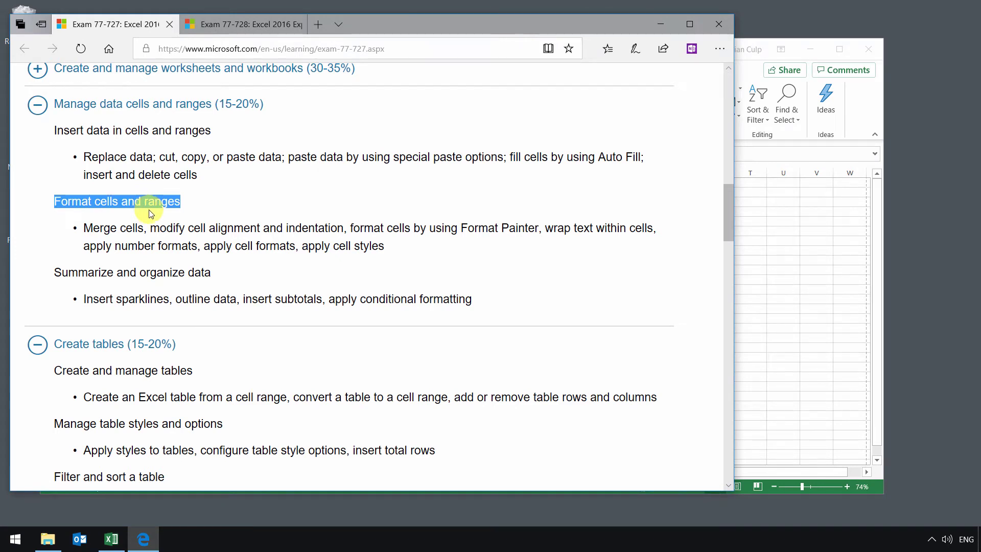
Step: Highlight the merge cells objective on the exam page, then return to the Excel attendance workbook
{"action": "left_click_drag", "start_coordinate": [84, 228], "coordinate": [132, 230]}
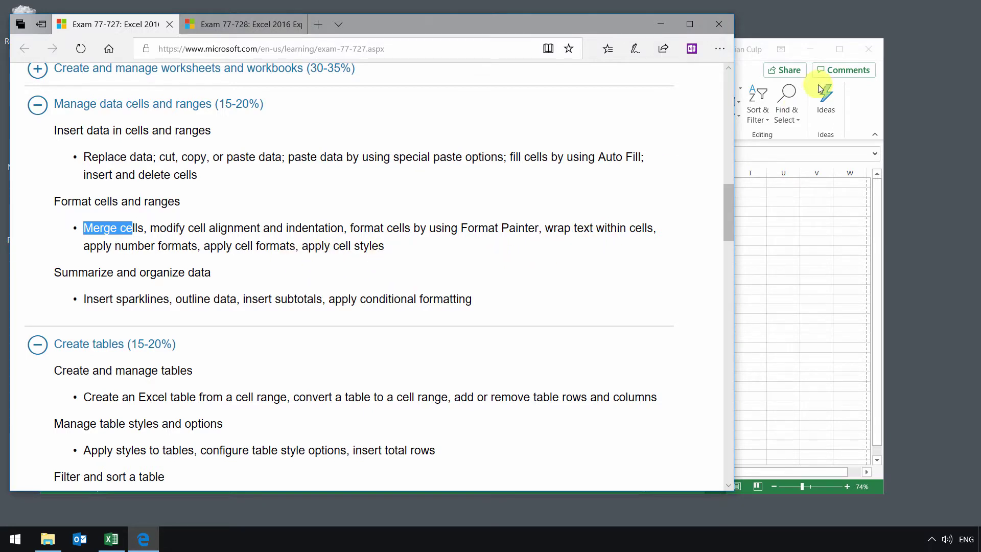
{"action": "left_click", "coordinate": [744, 71]}
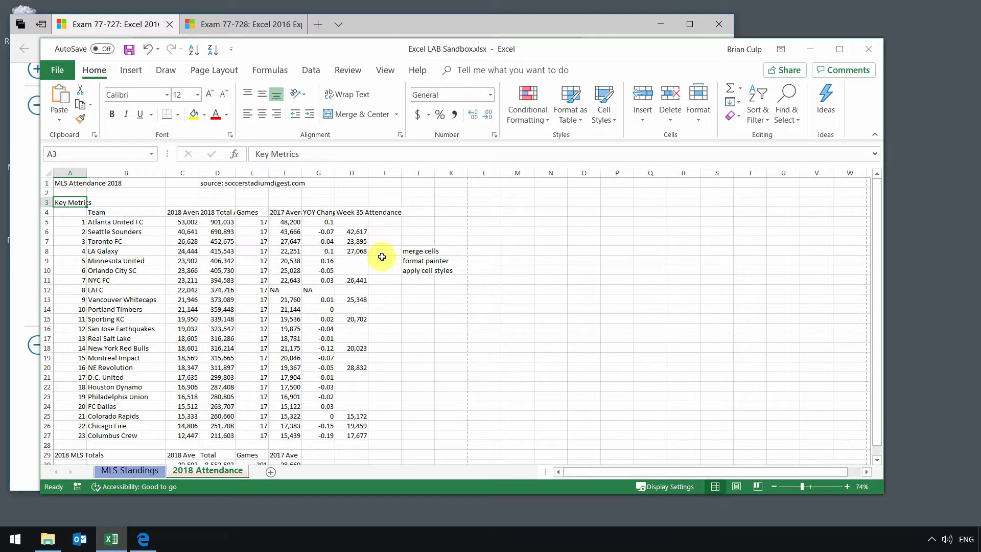
{"action": "left_click", "coordinate": [388, 22]}
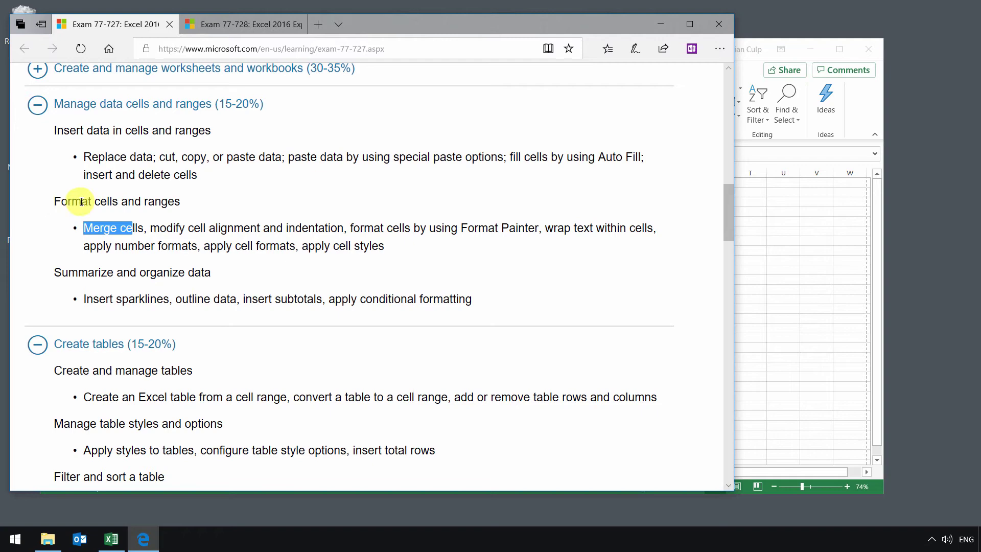
{"action": "left_click", "coordinate": [745, 72]}
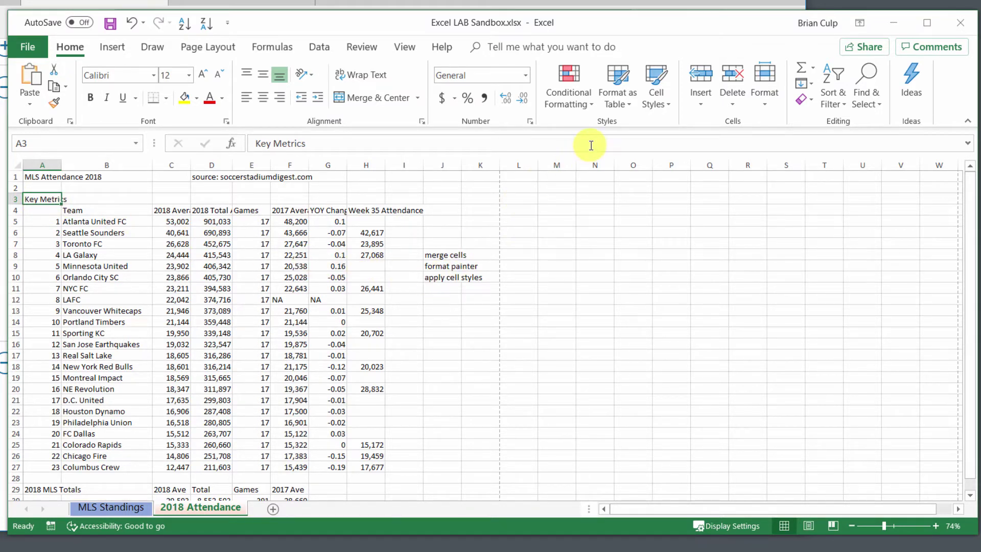
Step: Give Key Metrics in A3 the Heading 1 cell style, after briefly trying Accent1
{"action": "left_click", "coordinate": [654, 100]}
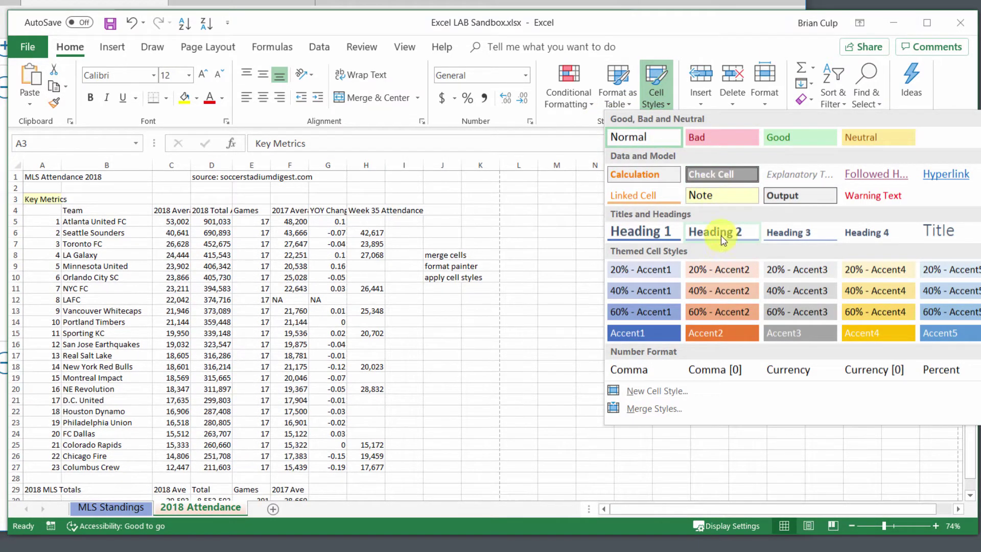
{"action": "left_click", "coordinate": [669, 330]}
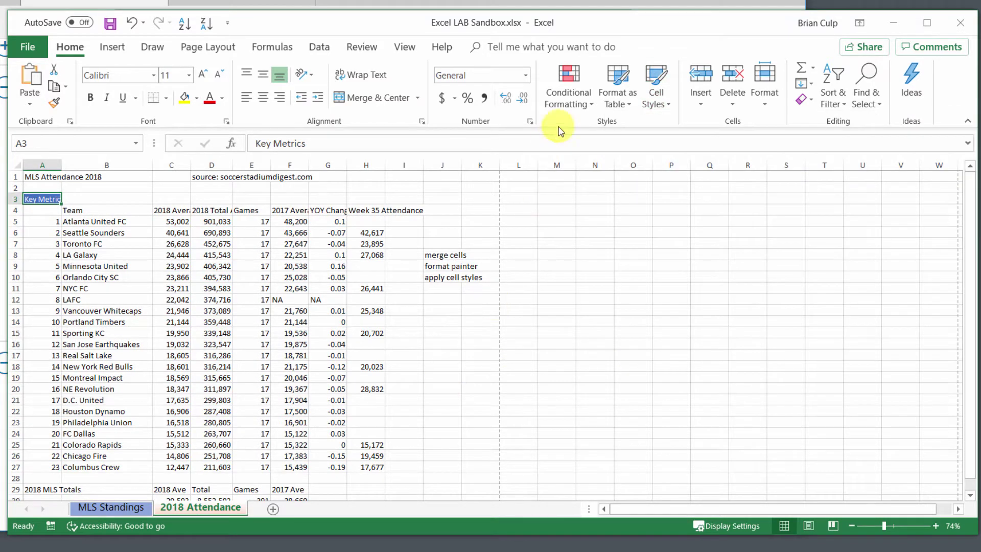
{"action": "left_click", "coordinate": [653, 100]}
{"action": "left_click", "coordinate": [655, 234]}
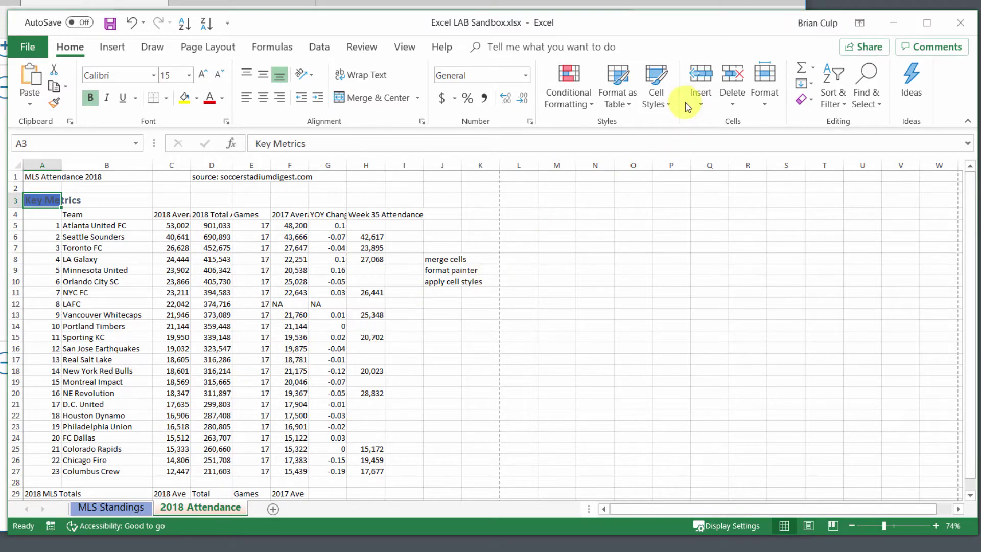
{"action": "left_click", "coordinate": [664, 102]}
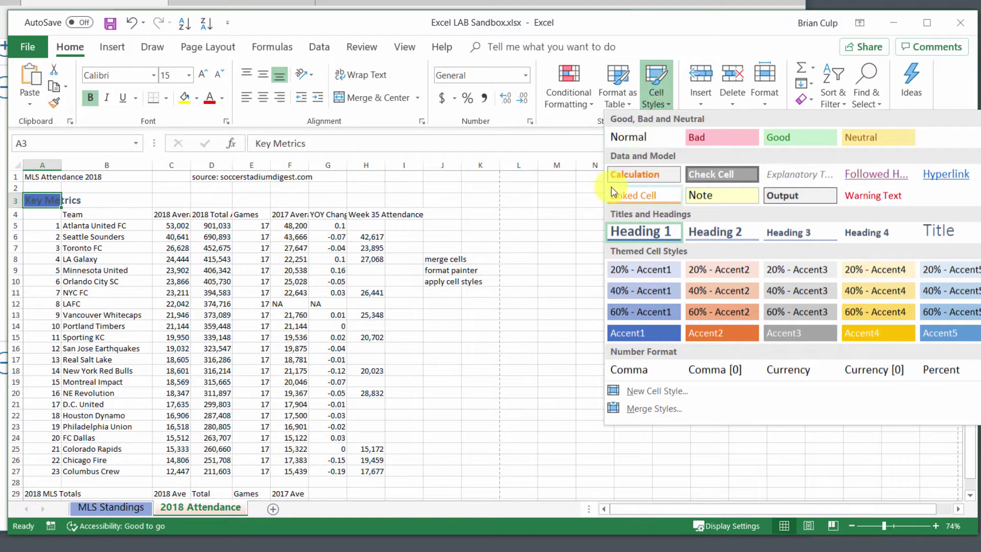
{"action": "left_click", "coordinate": [591, 203]}
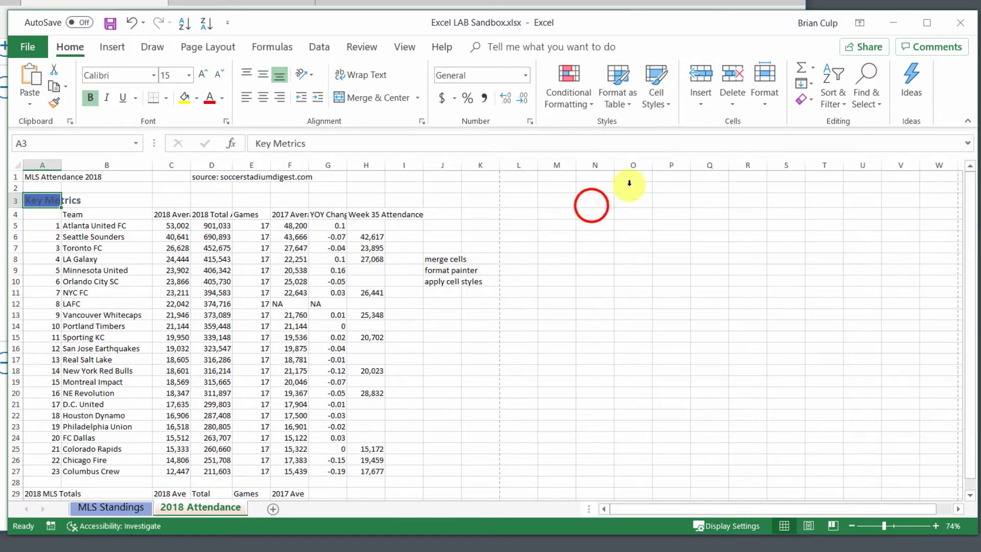
Step: Clear only the formats from A3 so Key Metrics returns to plain 12-point Calibri
{"action": "left_click", "coordinate": [812, 102]}
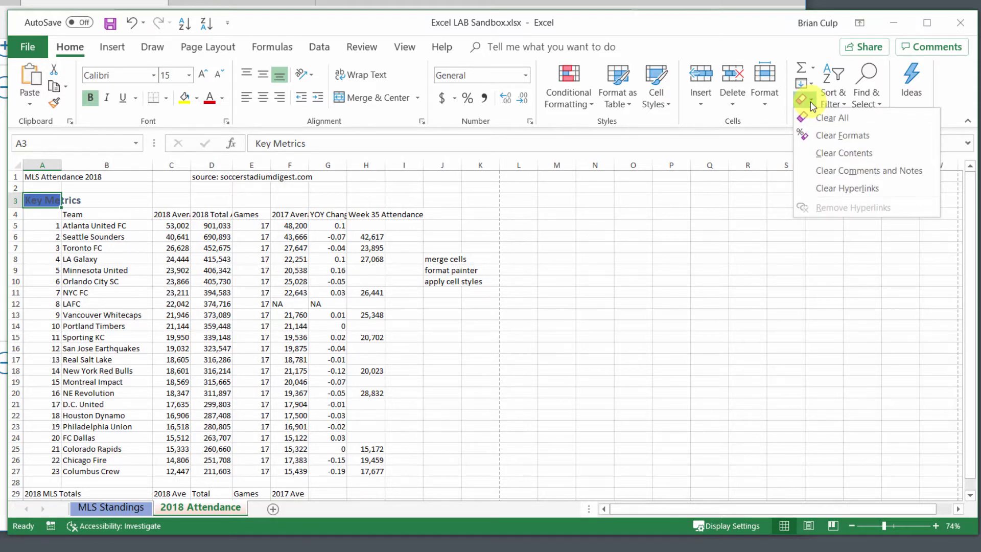
{"action": "left_click", "coordinate": [840, 134]}
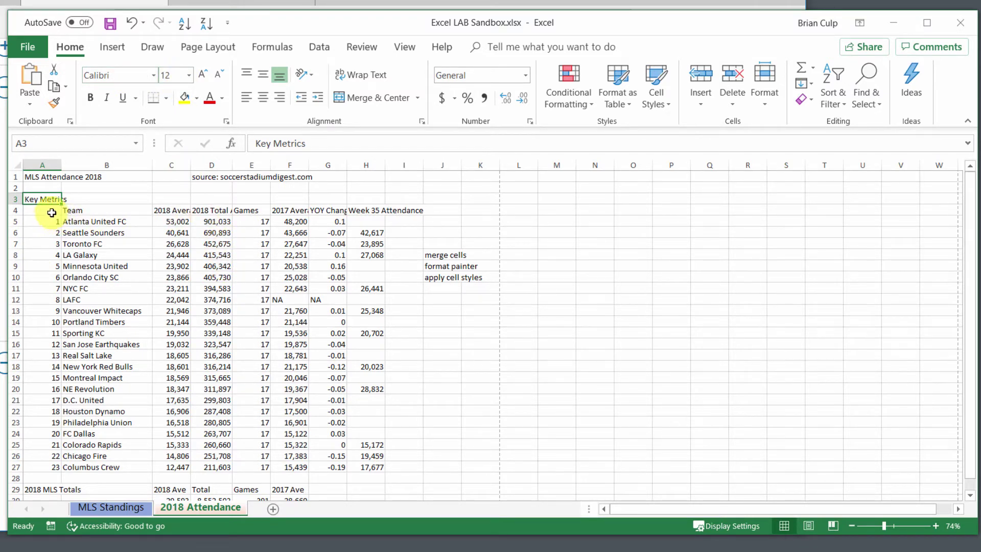
Step: Style the row 4 headers, Team through Week 35 Attendance, with Heading 2
{"action": "left_click_drag", "start_coordinate": [64, 210], "coordinate": [416, 213]}
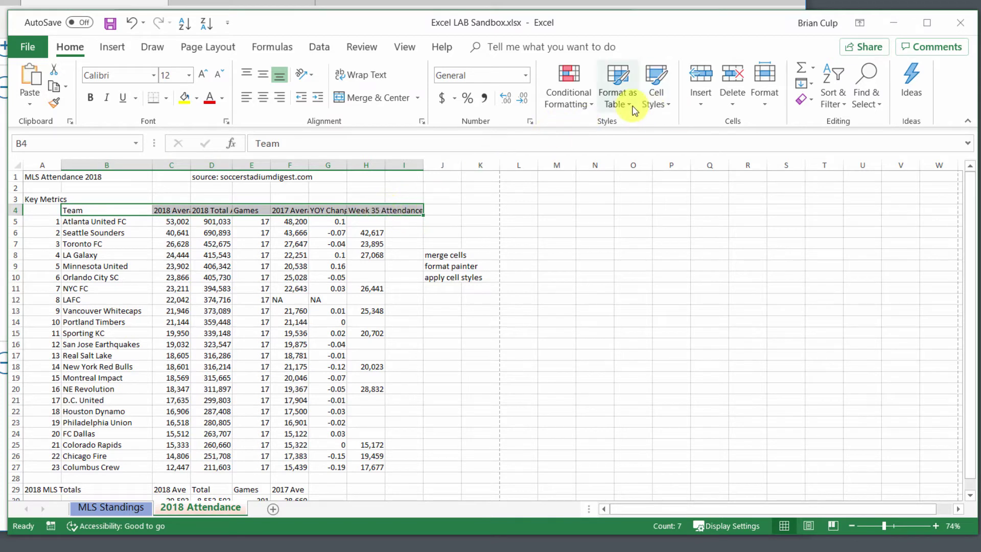
{"action": "left_click", "coordinate": [655, 100]}
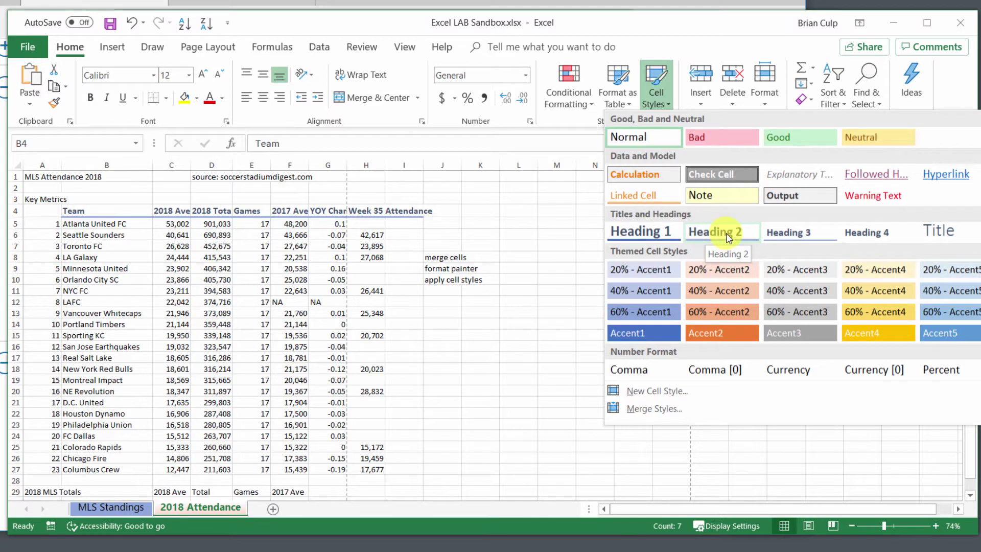
{"action": "left_click", "coordinate": [728, 237]}
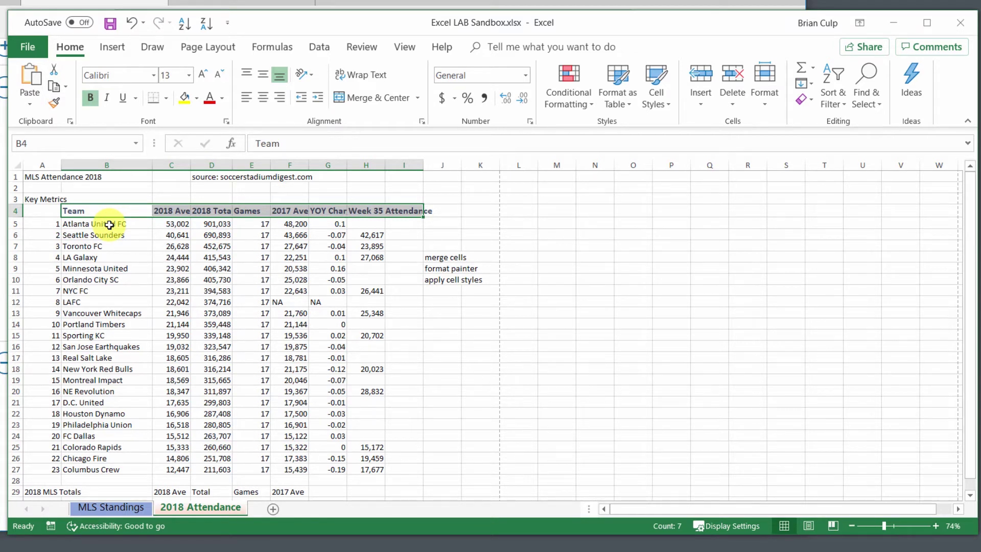
{"action": "left_click", "coordinate": [99, 210]}
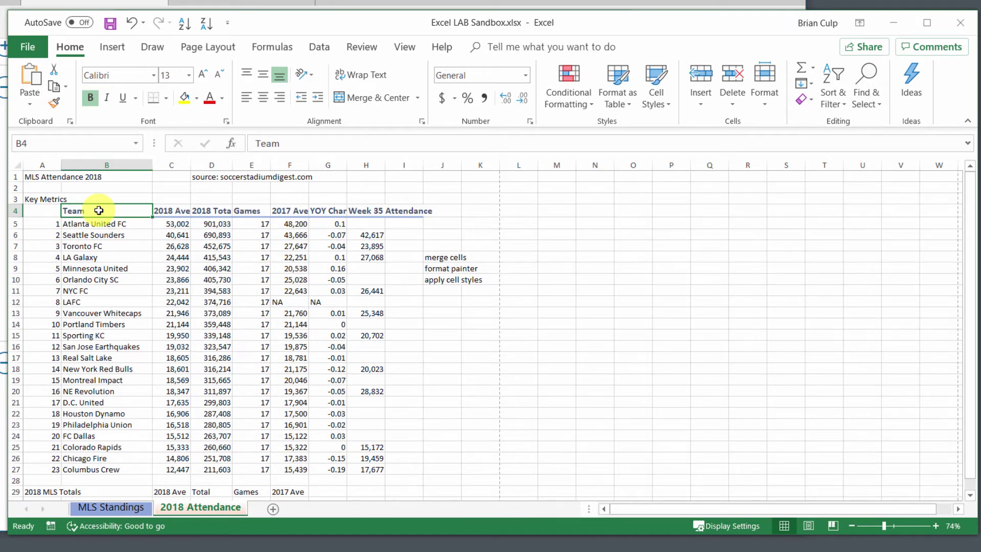
Step: Format-paint the Team header's bold 13-point style onto the MLS Attendance 2018 title in A1
{"action": "left_click", "coordinate": [53, 102]}
{"action": "left_click", "coordinate": [47, 175]}
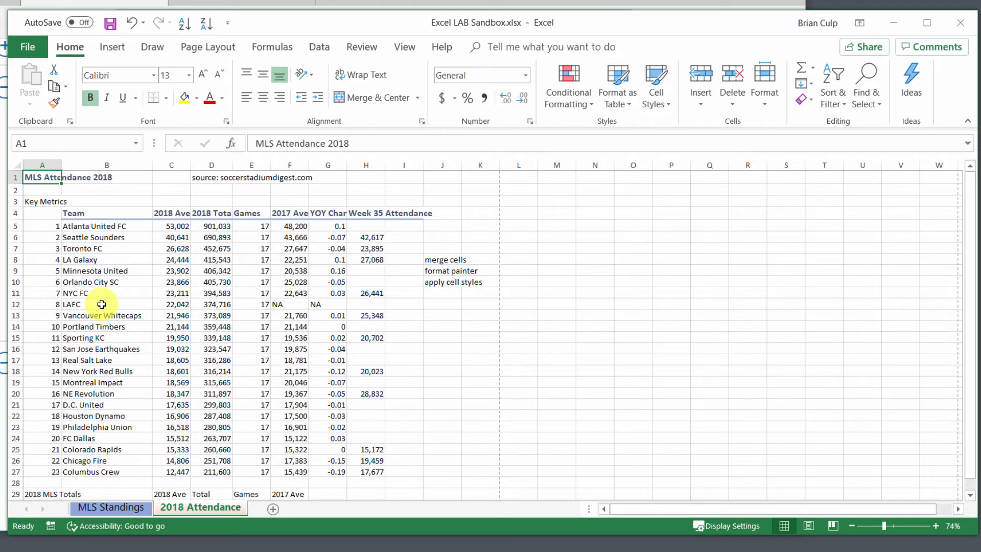
{"action": "left_click", "coordinate": [54, 102]}
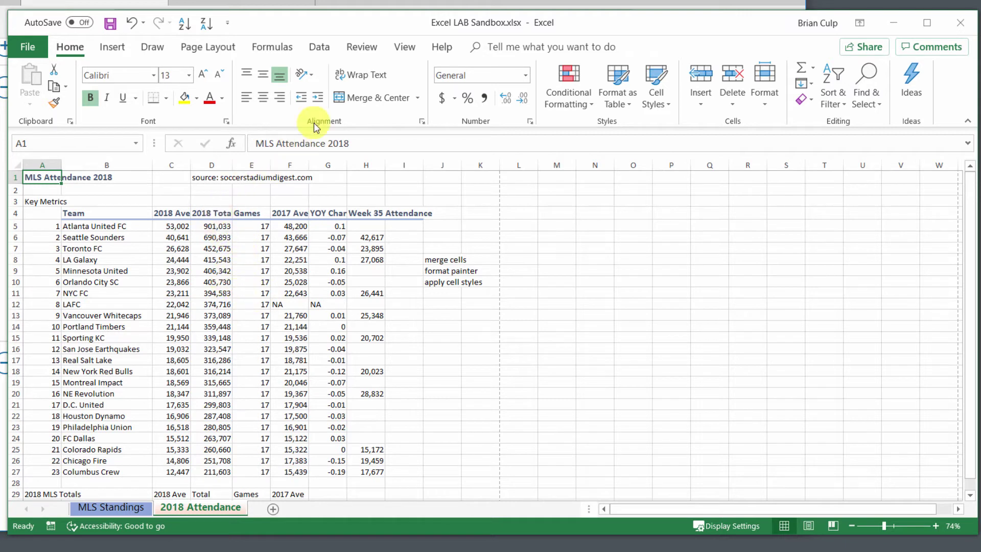
Step: Select A3:H3 and merge and centre Key Metrics, reviewing the Merge Across and Merge Cells options
{"action": "left_click", "coordinate": [419, 100]}
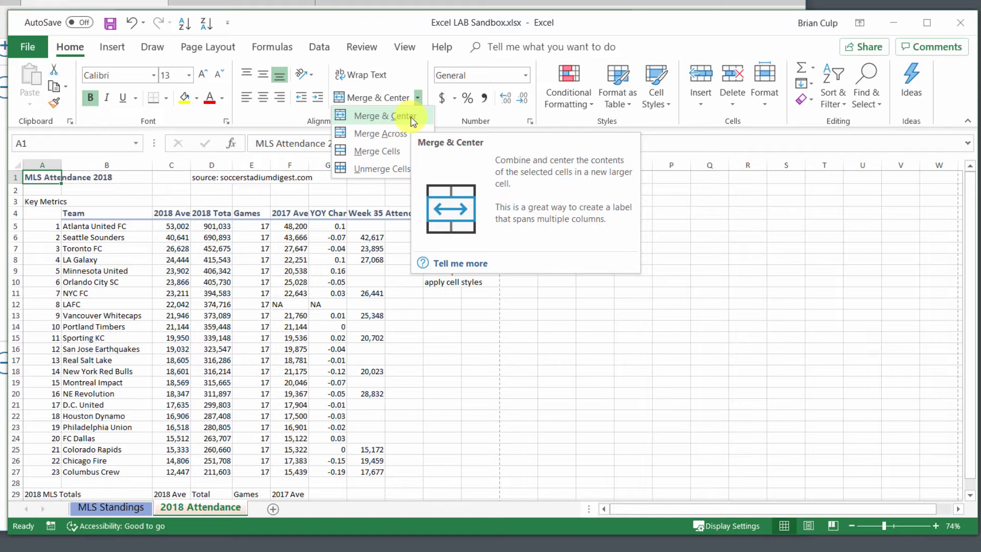
{"action": "left_click", "coordinate": [41, 204]}
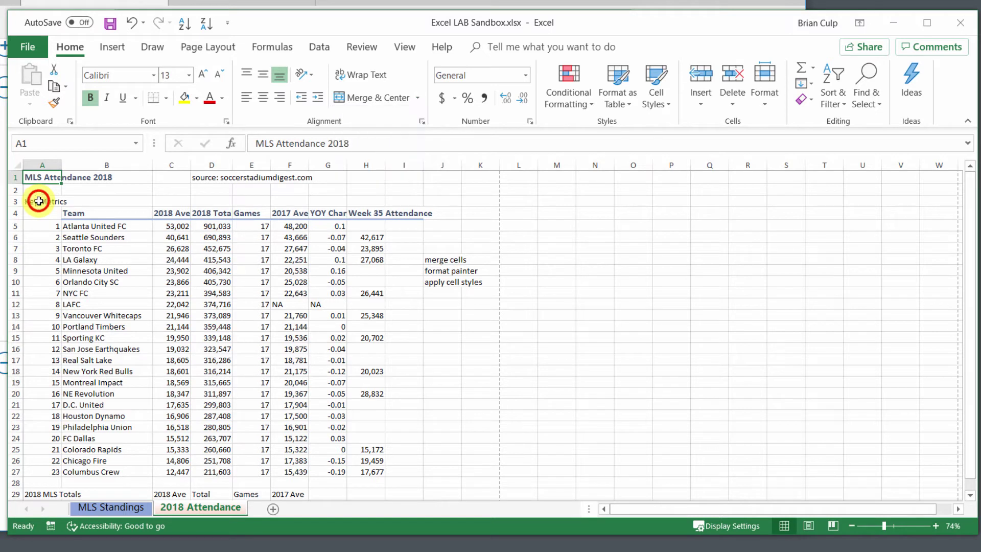
{"action": "left_click", "coordinate": [41, 202]}
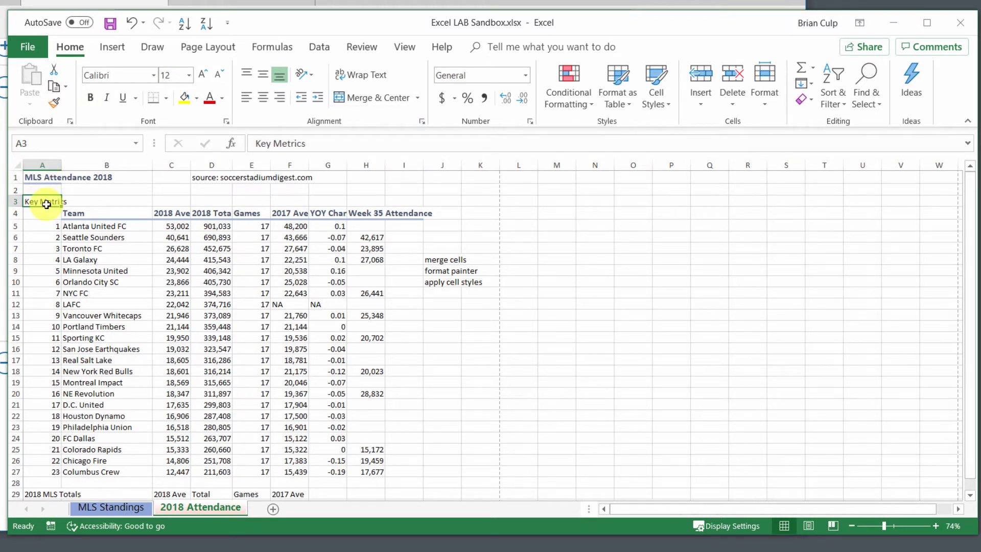
{"action": "left_click_drag", "start_coordinate": [46, 202], "coordinate": [365, 201]}
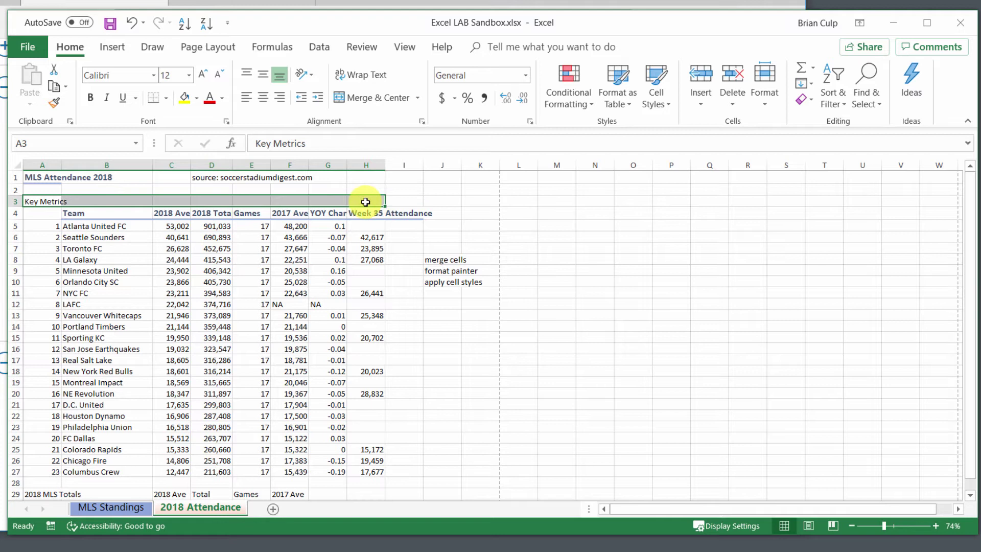
{"action": "left_click", "coordinate": [419, 99]}
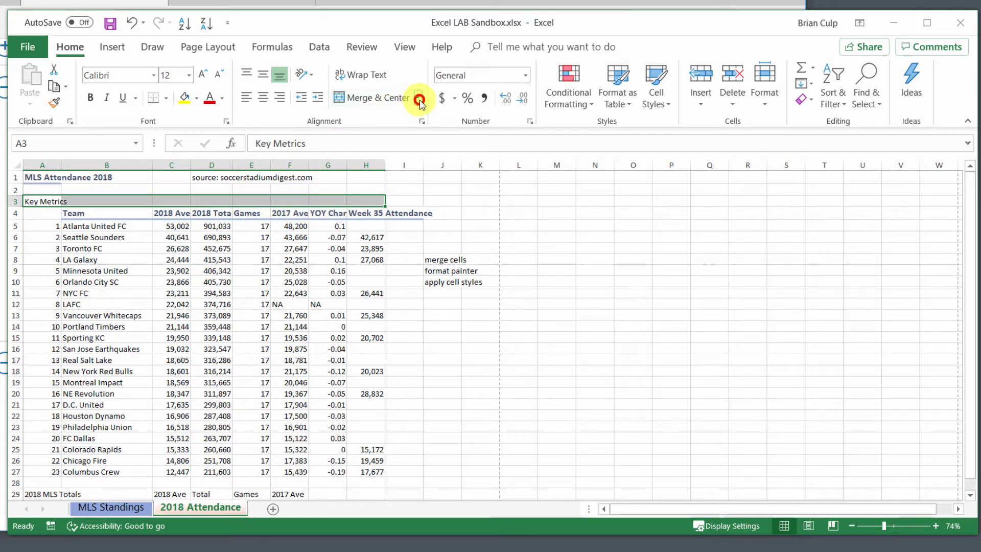
{"action": "left_click", "coordinate": [417, 99]}
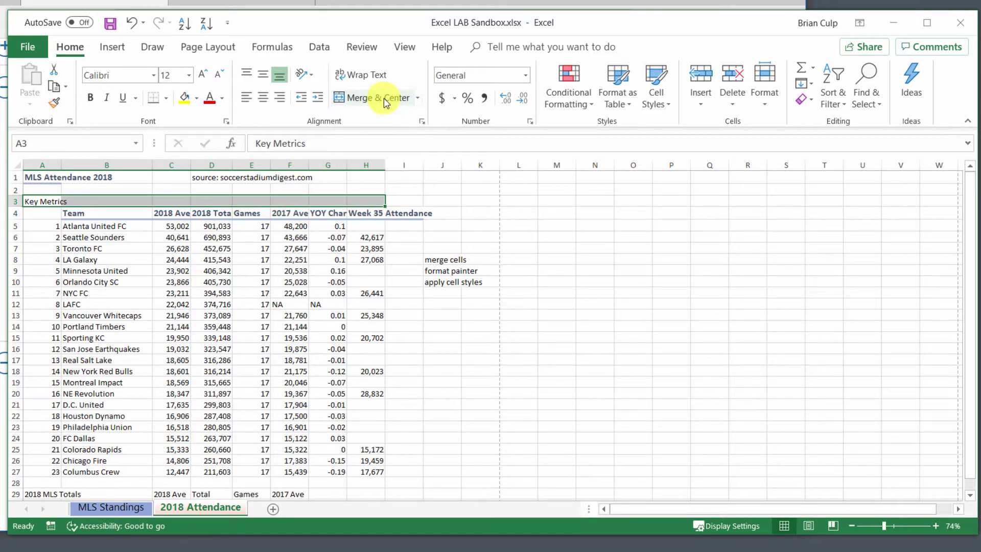
{"action": "left_click", "coordinate": [386, 99]}
{"action": "left_click", "coordinate": [417, 98]}
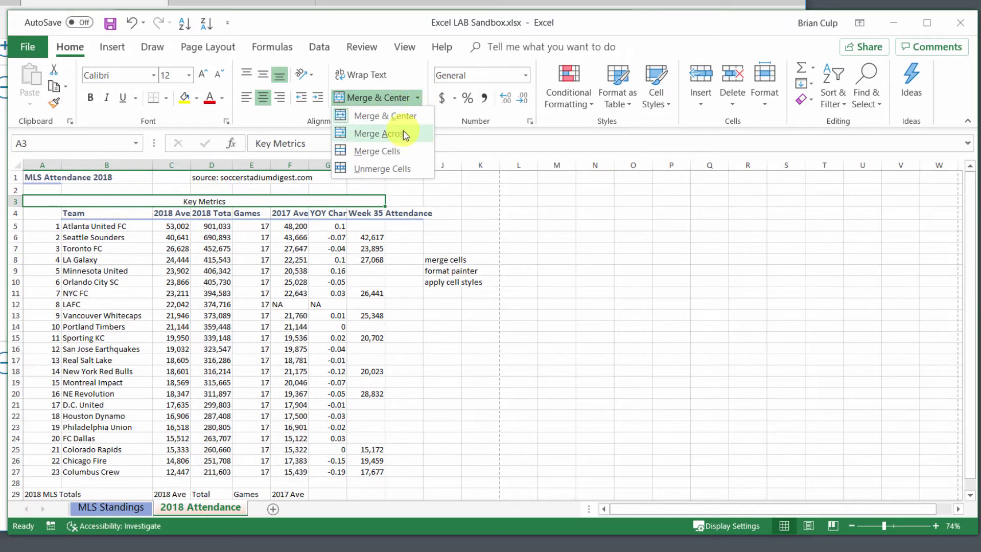
{"action": "left_click", "coordinate": [417, 98]}
{"action": "left_click", "coordinate": [418, 98]}
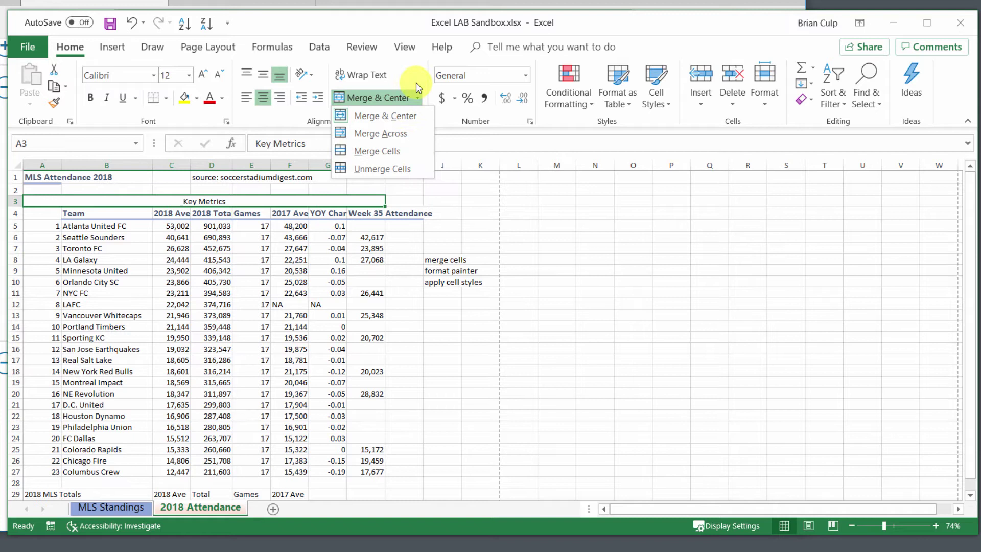
{"action": "left_click", "coordinate": [420, 65]}
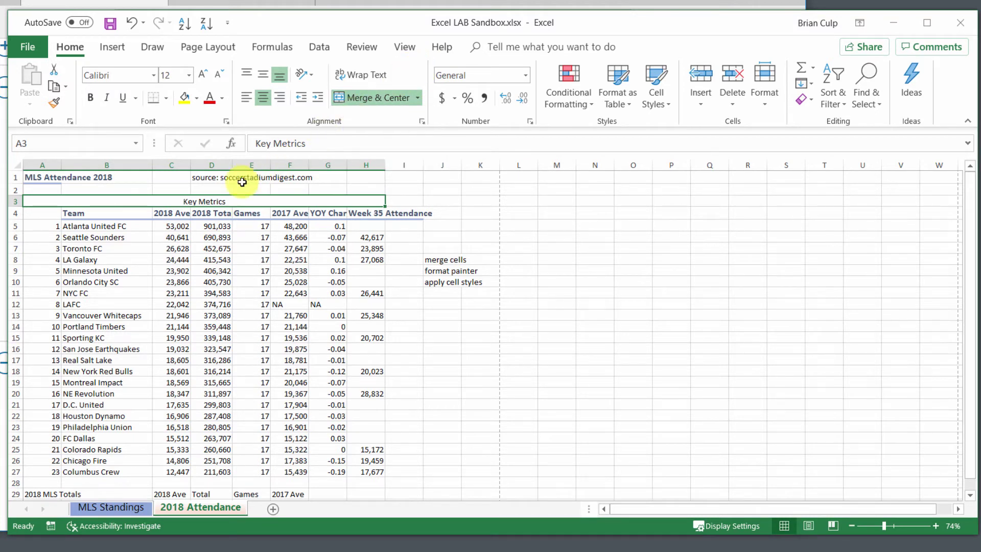
{"action": "key", "text": "ctrl+z"}
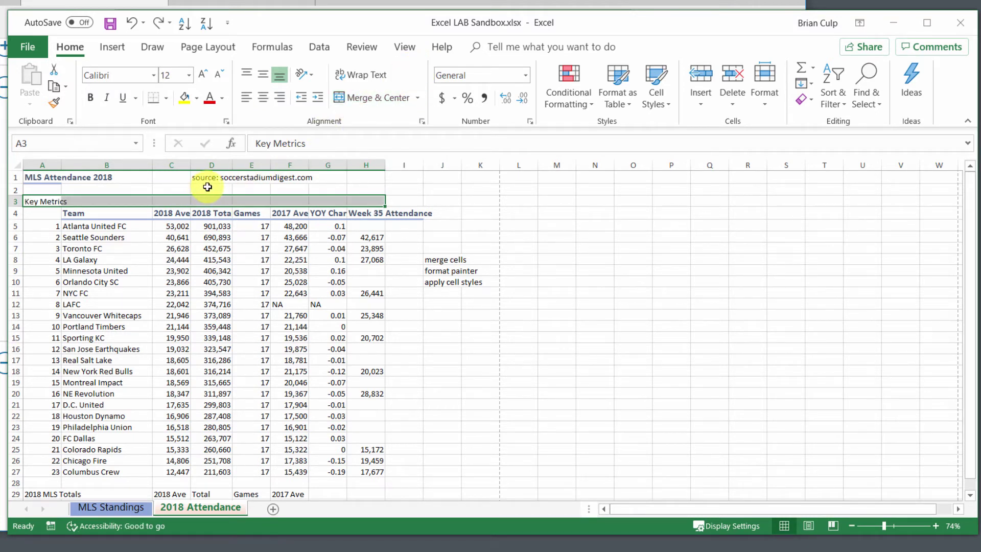
{"action": "left_click", "coordinate": [417, 97]}
{"action": "left_click", "coordinate": [399, 149]}
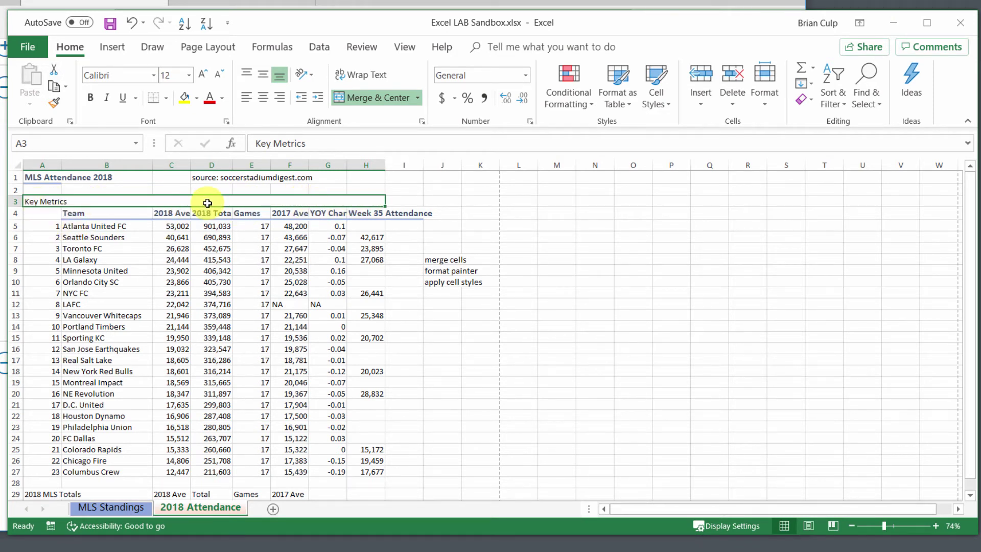
{"action": "left_click", "coordinate": [265, 102]}
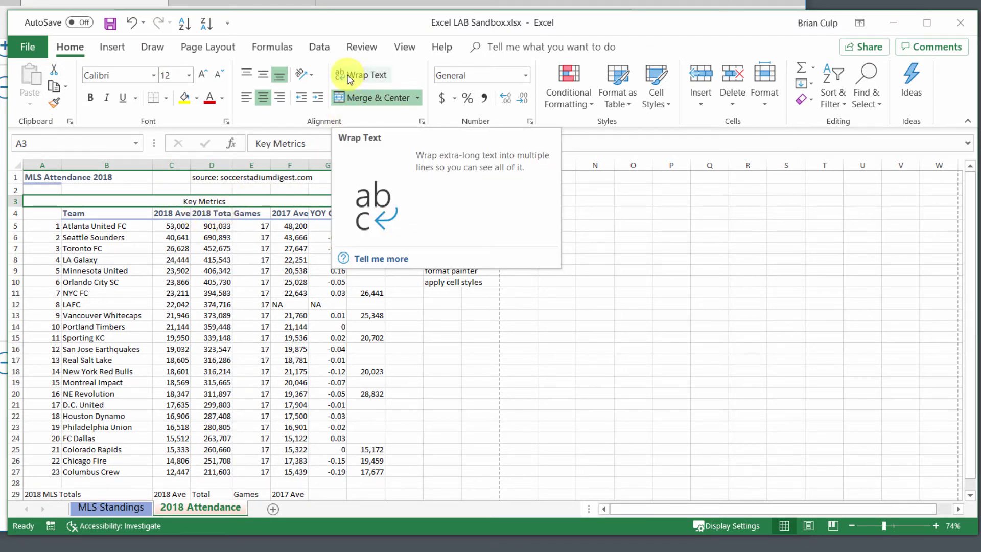
Step: Highlight the wrap text within cells objective on the exam page, then return to Excel
{"action": "left_click", "coordinate": [415, 3]}
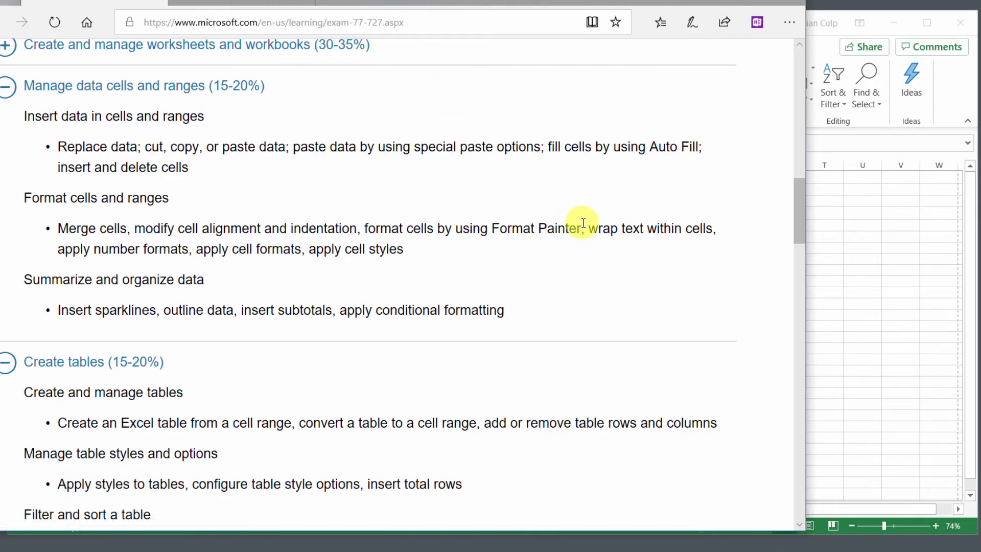
{"action": "left_click_drag", "start_coordinate": [587, 227], "coordinate": [748, 228]}
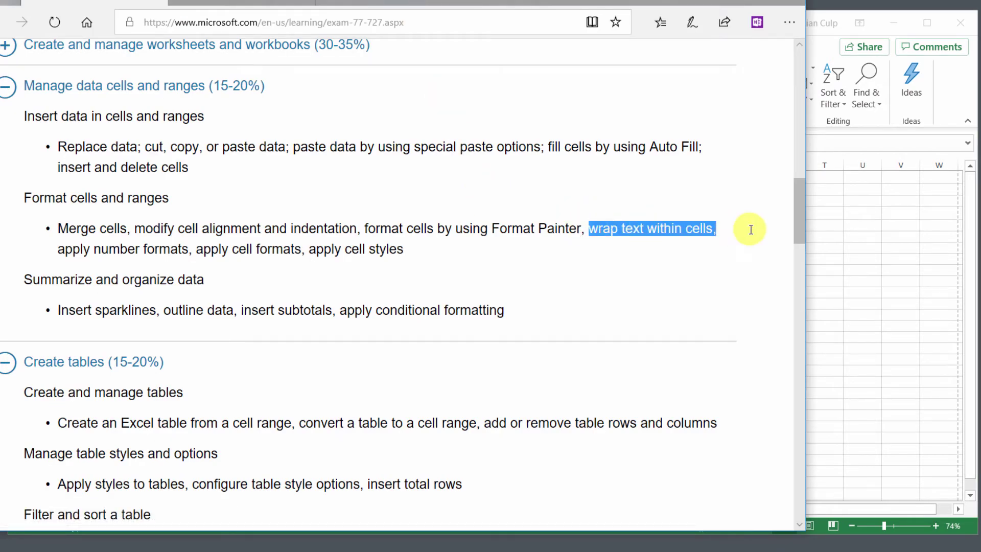
{"action": "left_click", "coordinate": [822, 50]}
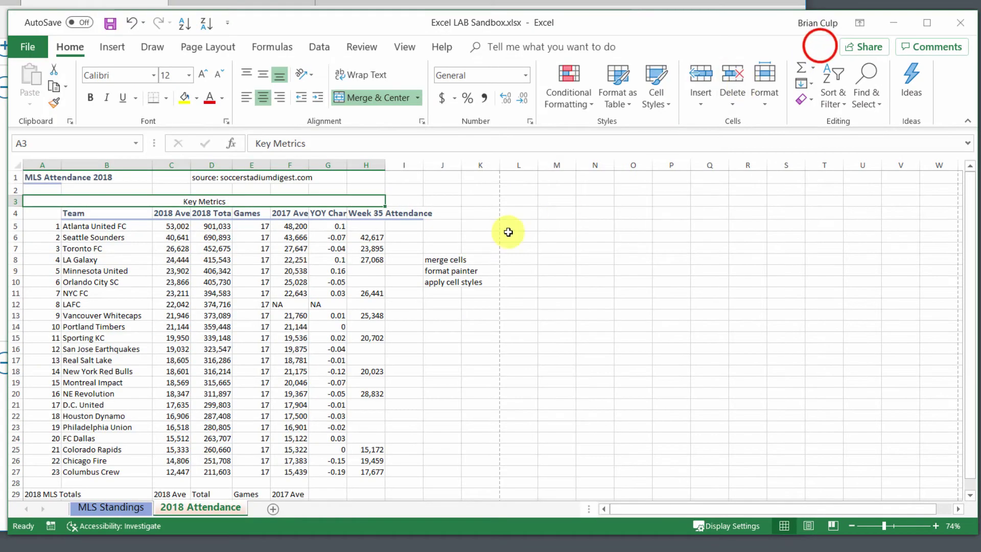
Step: Wrap the source note in D1 onto multiple lines and widen column D to 15.50
{"action": "left_click", "coordinate": [210, 179]}
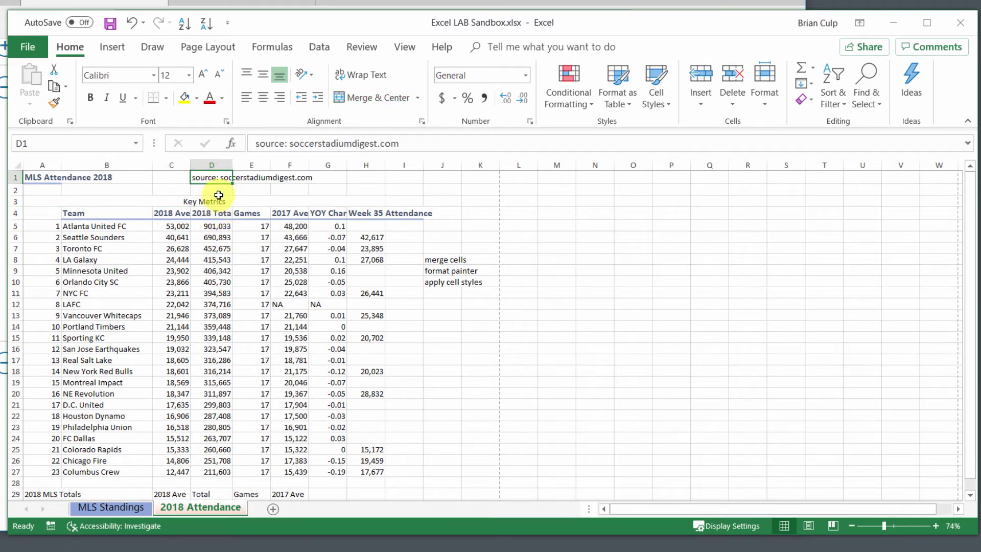
{"action": "left_click", "coordinate": [250, 177]}
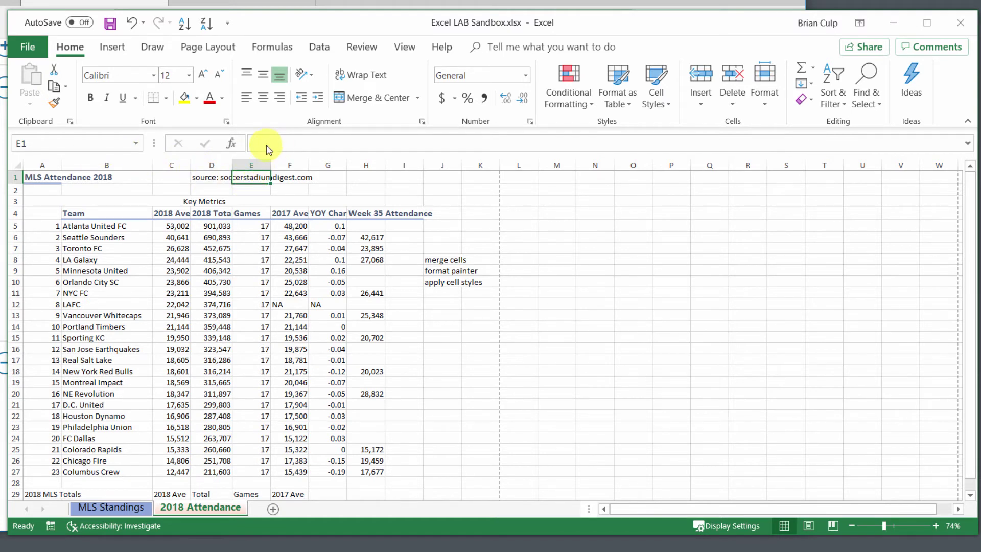
{"action": "left_click", "coordinate": [209, 179]}
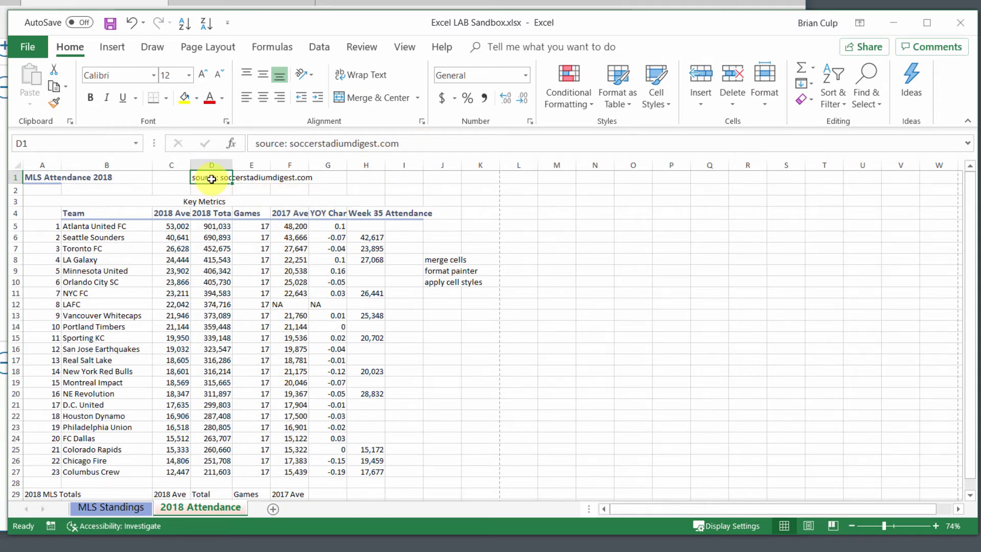
{"action": "left_click", "coordinate": [253, 179]}
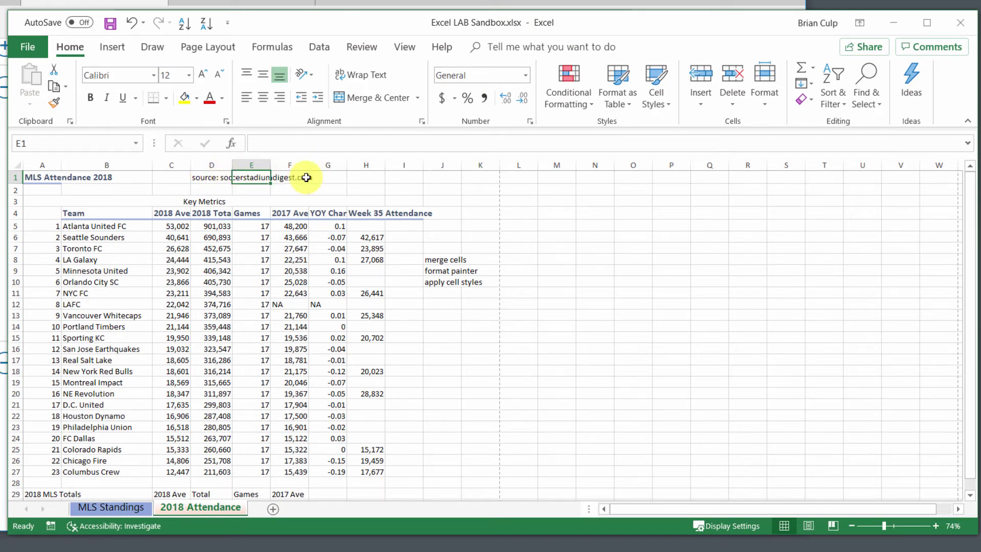
{"action": "left_click", "coordinate": [213, 180]}
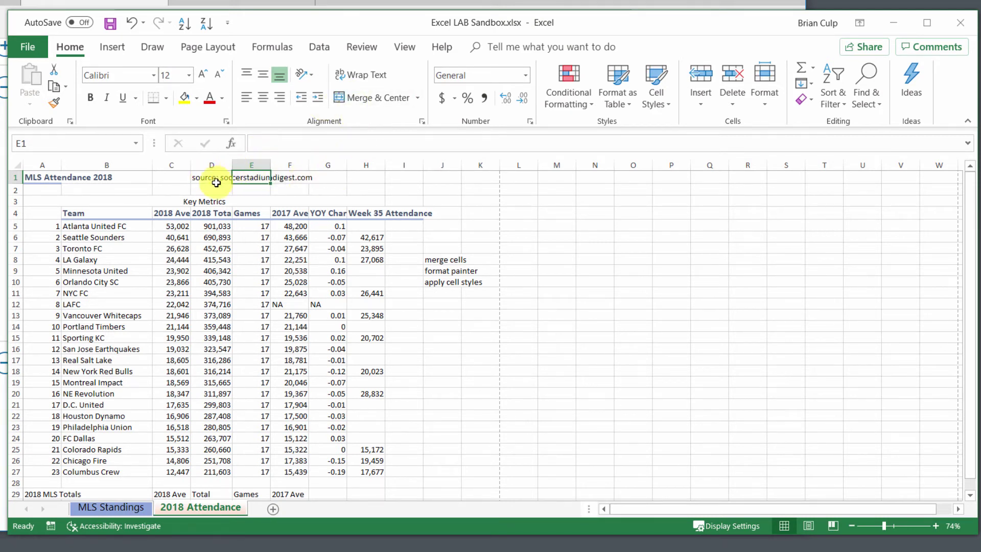
{"action": "left_click", "coordinate": [341, 74]}
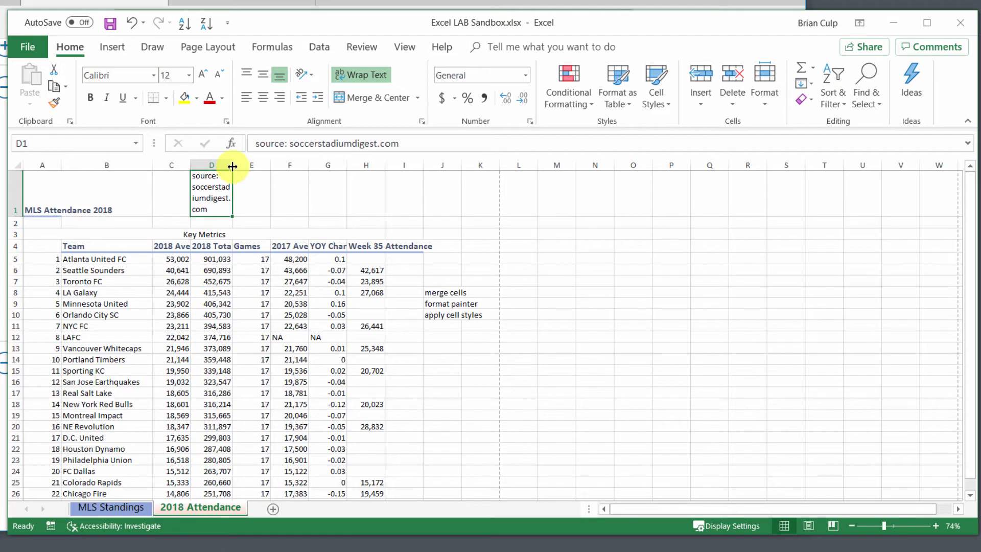
{"action": "left_click_drag", "start_coordinate": [232, 166], "coordinate": [261, 170]}
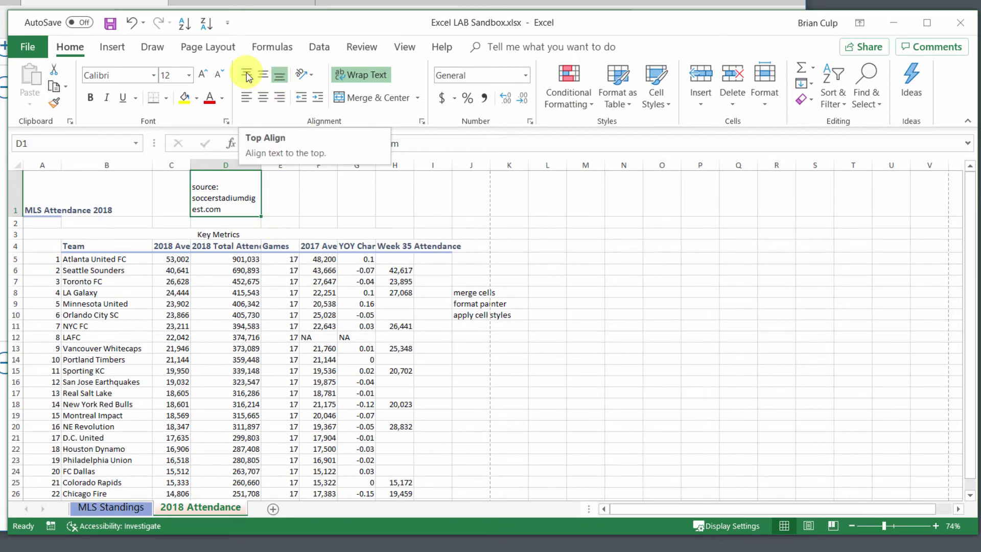
Step: Top-align then bottom-align D1 so row 1 refits to the three-line wrapped note
{"action": "left_click", "coordinate": [261, 76]}
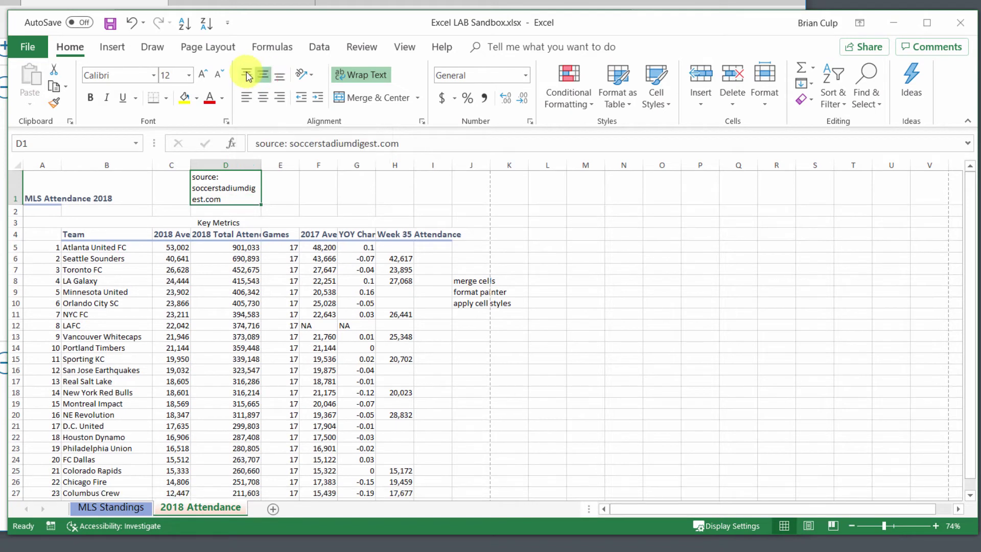
{"action": "left_click", "coordinate": [279, 75]}
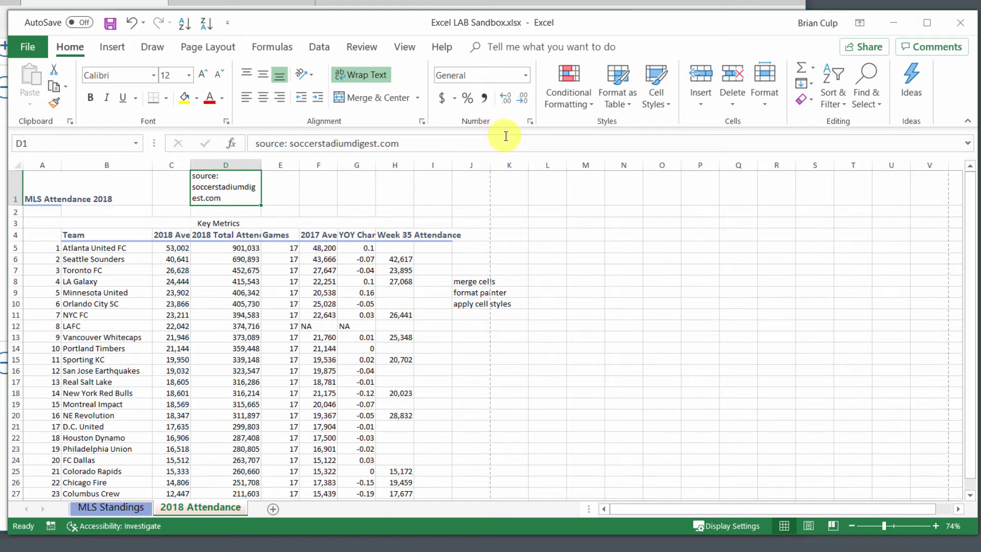
Step: Inspect the YOY Change values in G4 to G9, then select G5:G27
{"action": "scroll", "coordinate": [377, 293], "scroll_direction": "down", "scroll_amount": 1}
{"action": "scroll", "coordinate": [377, 293], "scroll_direction": "down", "scroll_amount": 1}
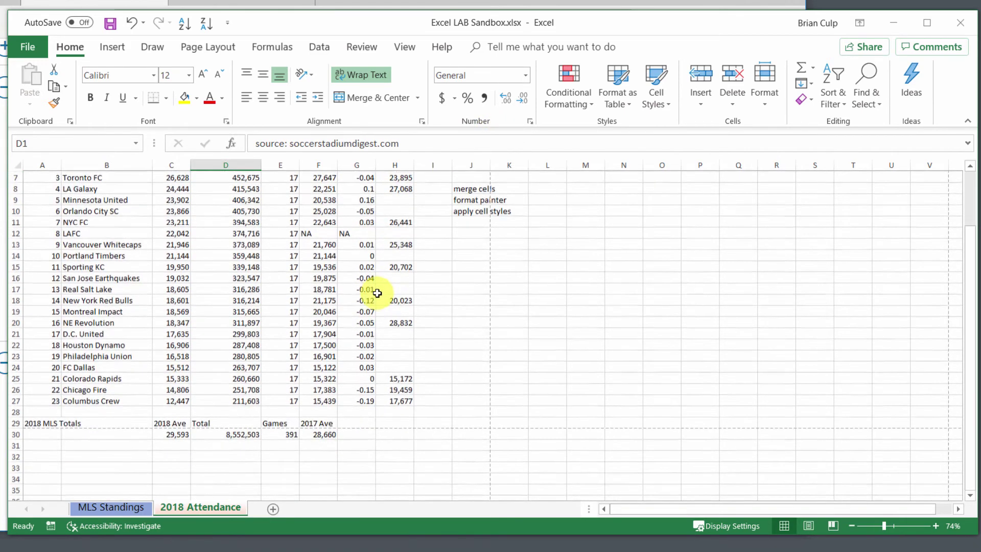
{"action": "scroll", "coordinate": [377, 291], "scroll_direction": "up", "scroll_amount": 2}
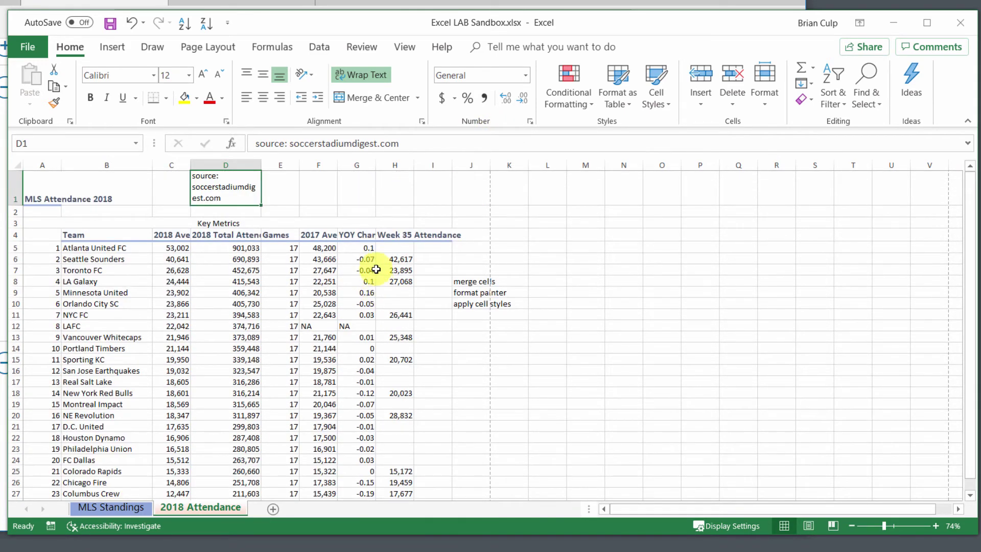
{"action": "left_click", "coordinate": [353, 237]}
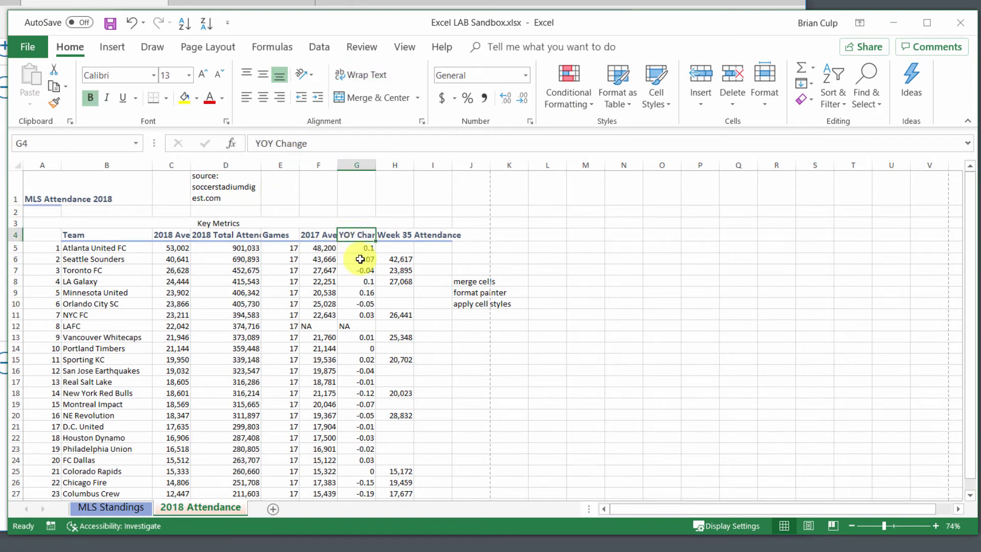
{"action": "left_click", "coordinate": [362, 248]}
{"action": "left_click", "coordinate": [359, 258]}
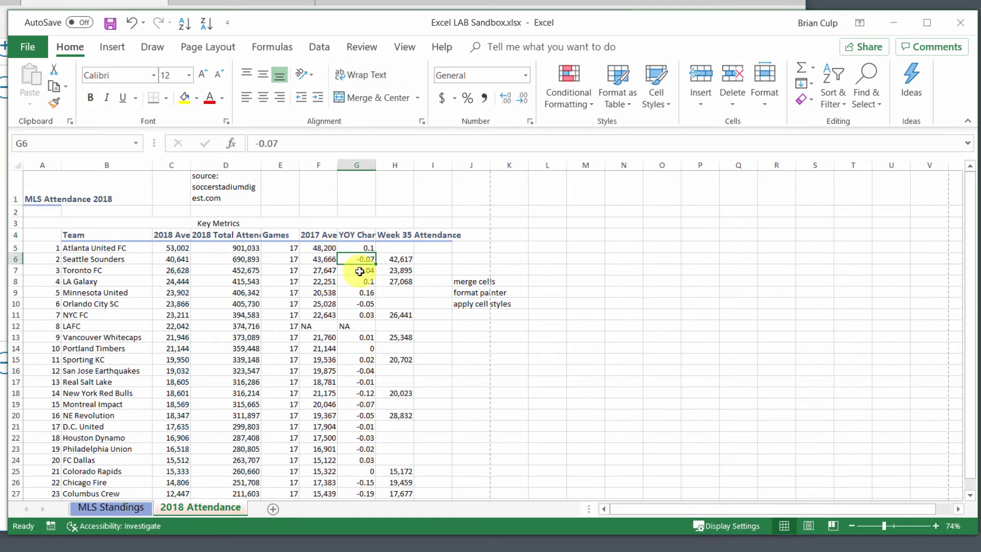
{"action": "left_click", "coordinate": [361, 270]}
{"action": "left_click", "coordinate": [373, 283]}
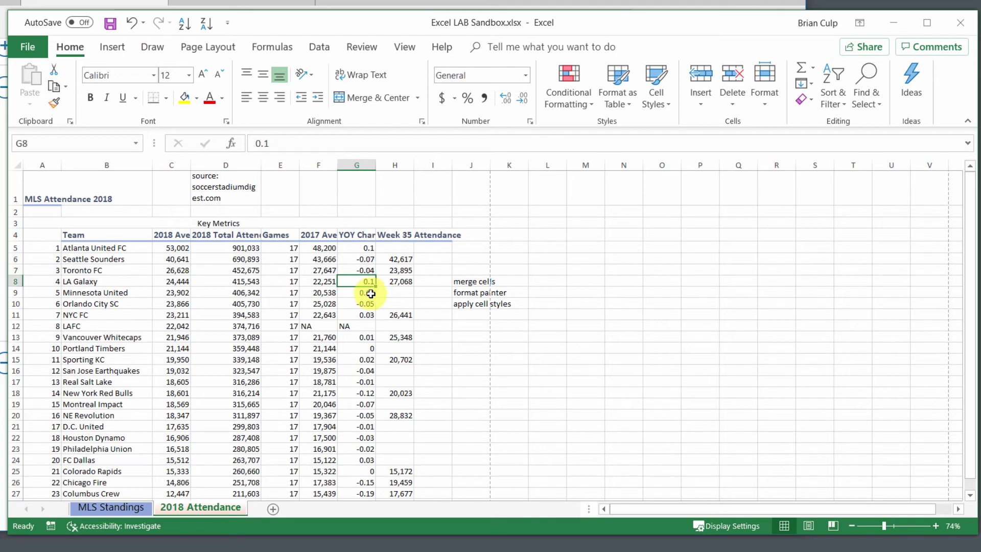
{"action": "left_click", "coordinate": [368, 293]}
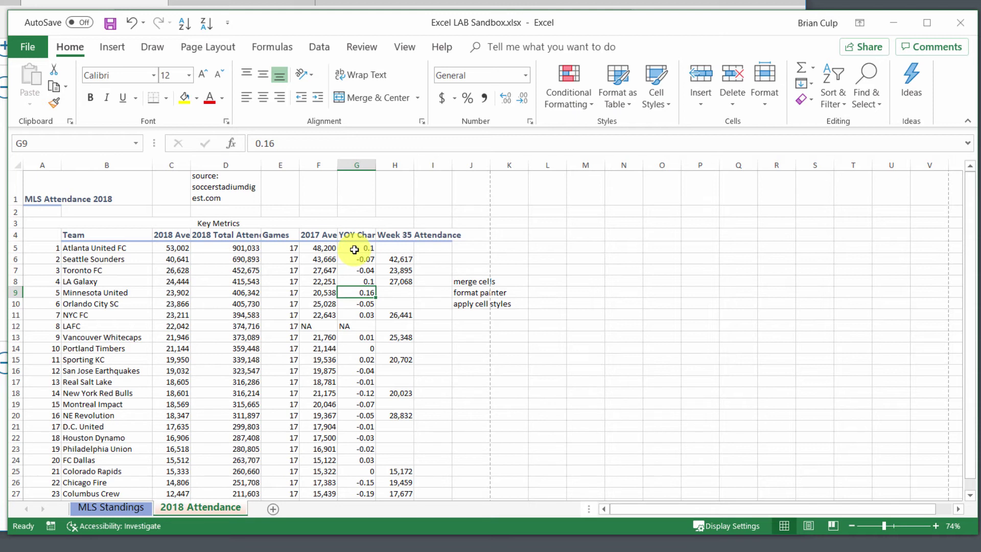
{"action": "left_click_drag", "start_coordinate": [354, 249], "coordinate": [358, 492]}
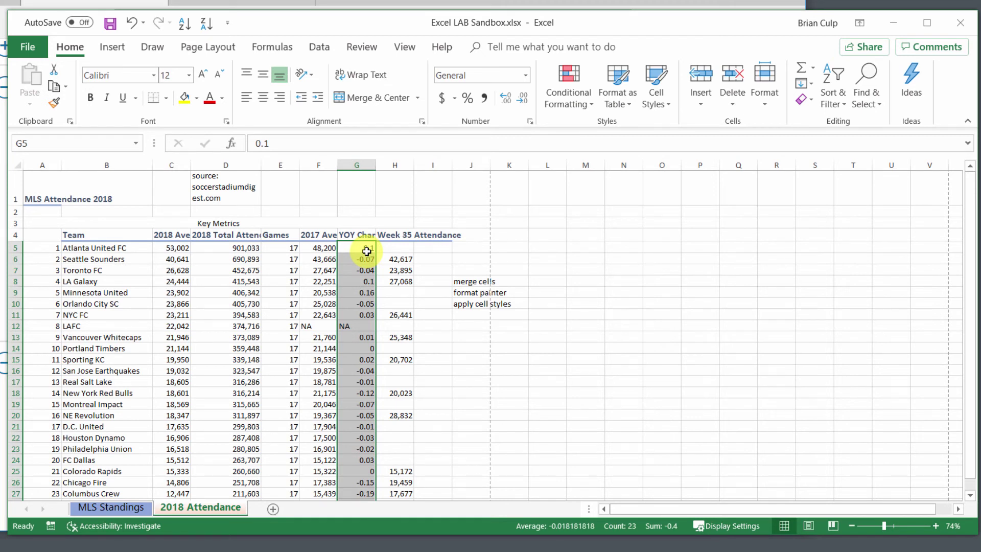
Step: Apply Percent Style to G5:G27 so YOY values show as 10%, -7% and 16%
{"action": "left_click", "coordinate": [467, 103]}
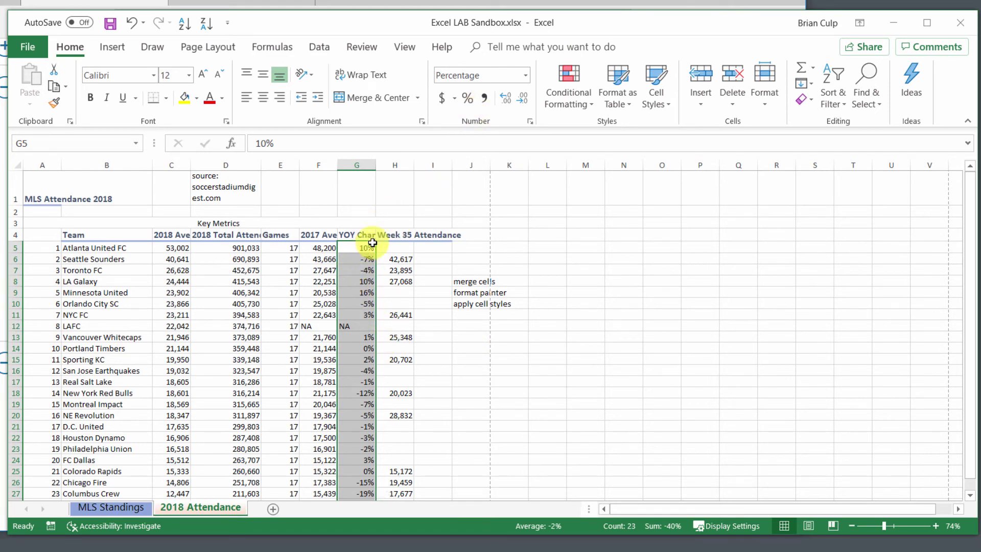
{"action": "left_click", "coordinate": [524, 77]}
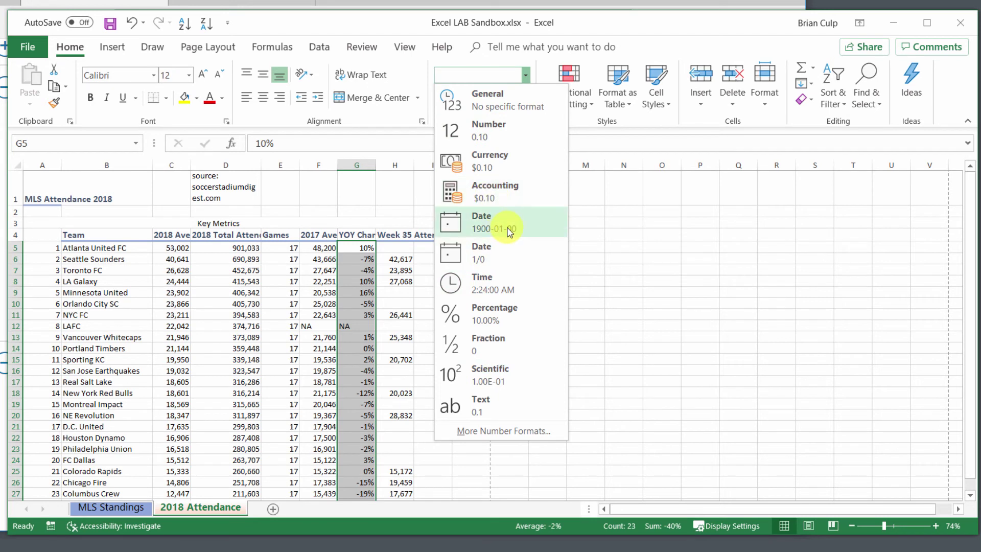
Step: Browse the Format Cells number categories through Time, then cancel, leaving column G's percentages unchanged
{"action": "left_click", "coordinate": [586, 223]}
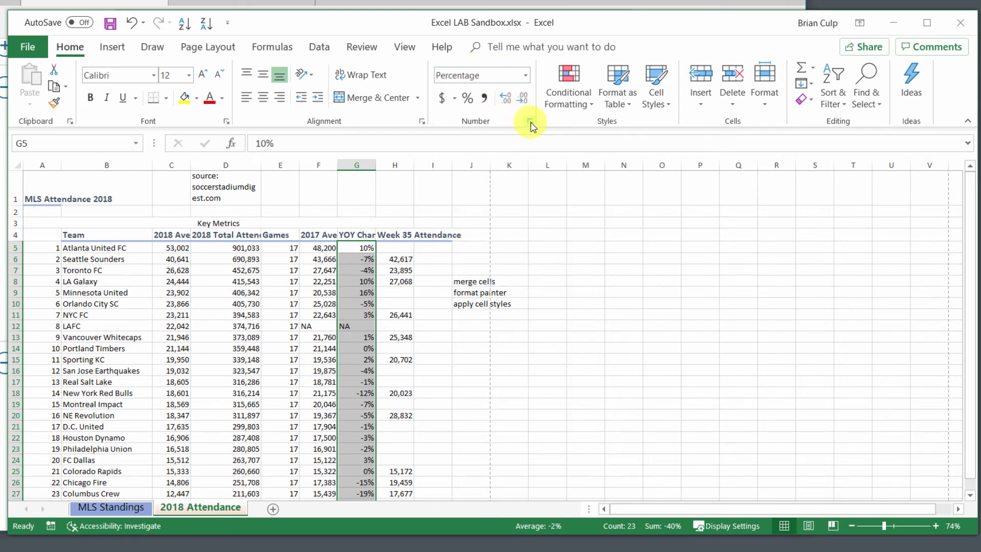
{"action": "left_click", "coordinate": [530, 121]}
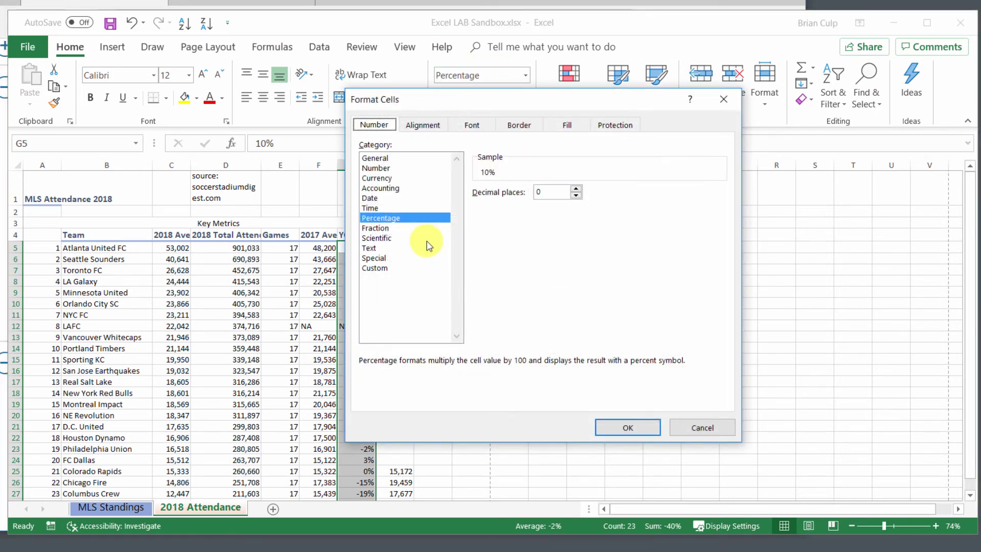
{"action": "left_click", "coordinate": [383, 168]}
{"action": "left_click", "coordinate": [385, 179]}
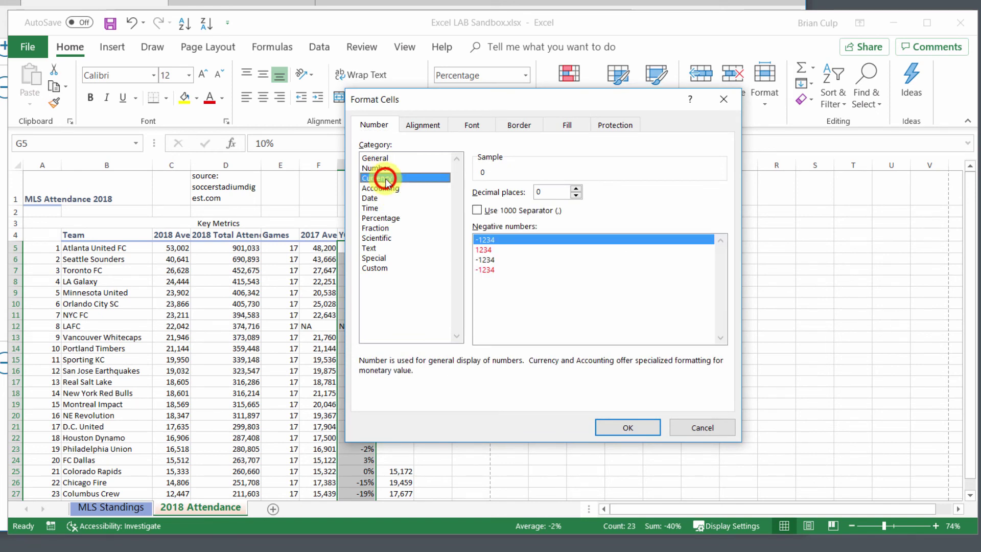
{"action": "left_click", "coordinate": [383, 188]}
{"action": "left_click", "coordinate": [384, 198]}
{"action": "left_click", "coordinate": [384, 208]}
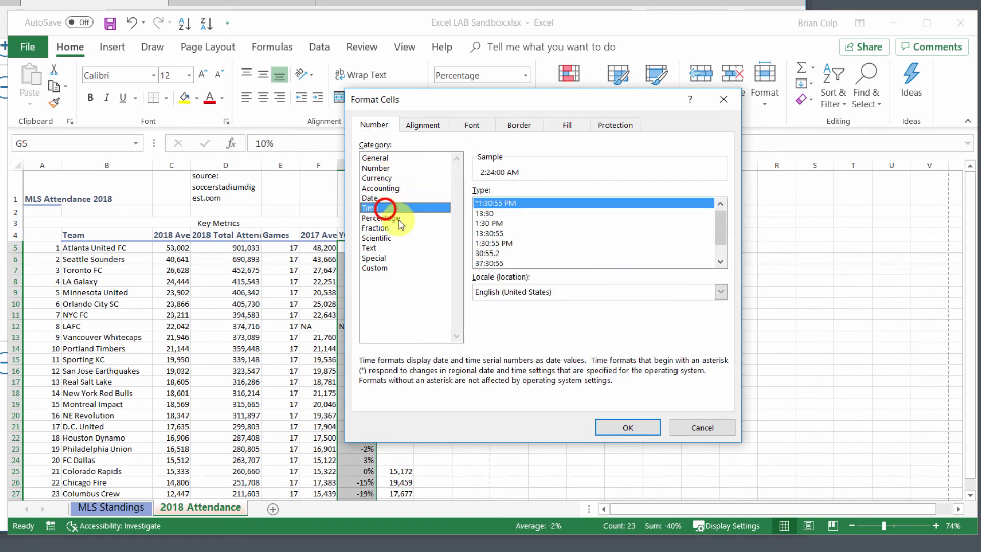
{"action": "left_click", "coordinate": [700, 423]}
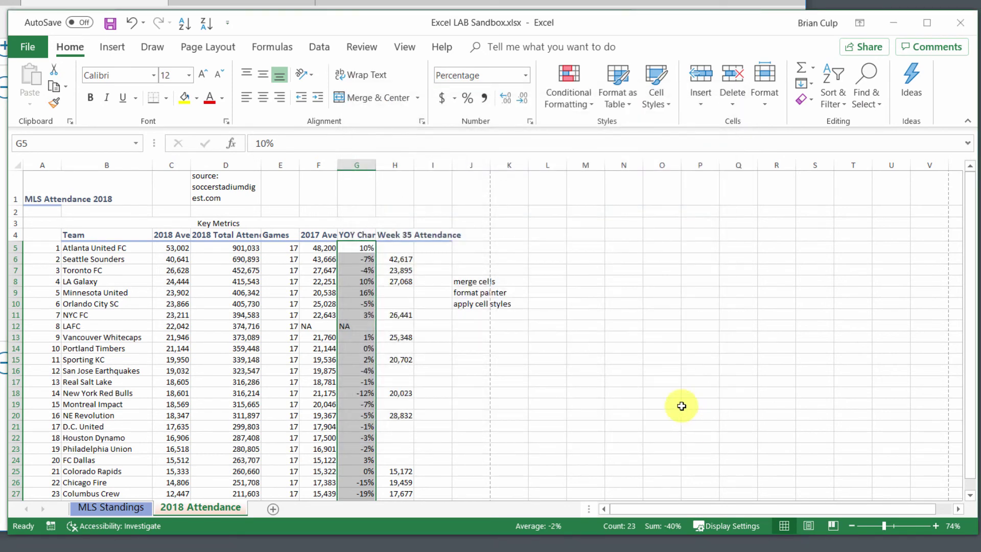
Step: Apply the Currency number format to the Week 35 values in H6:H8
{"action": "left_click_drag", "start_coordinate": [399, 257], "coordinate": [400, 280]}
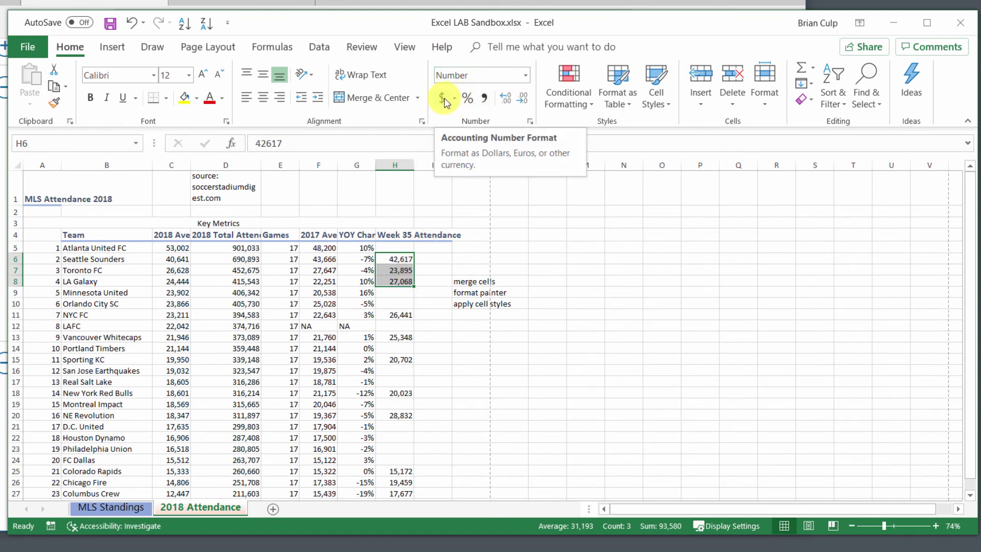
{"action": "left_click", "coordinate": [525, 76]}
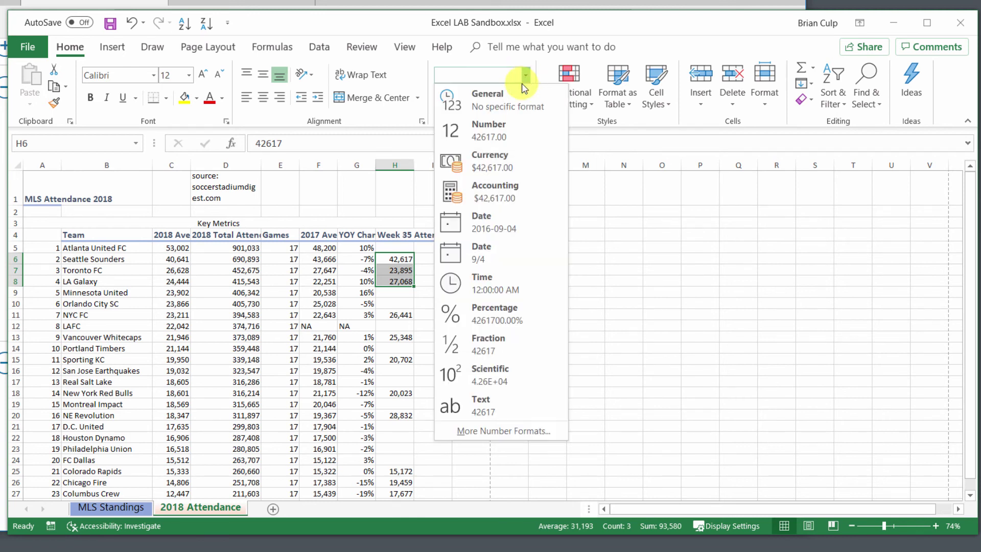
{"action": "left_click", "coordinate": [510, 164]}
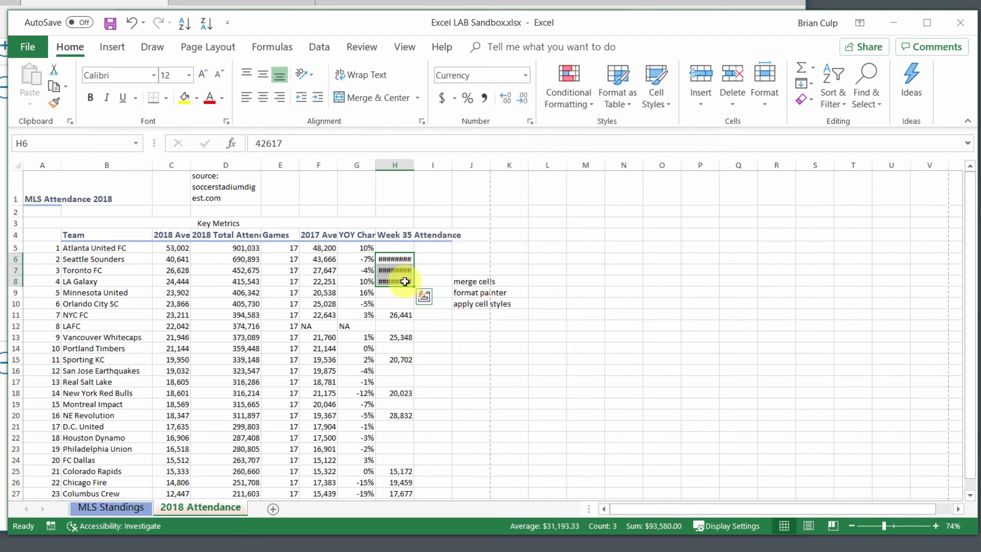
Step: Select H6 and autofit column H to its currency contents
{"action": "mouse_move", "coordinate": [405, 282]}
{"action": "mouse_move", "coordinate": [403, 259]}
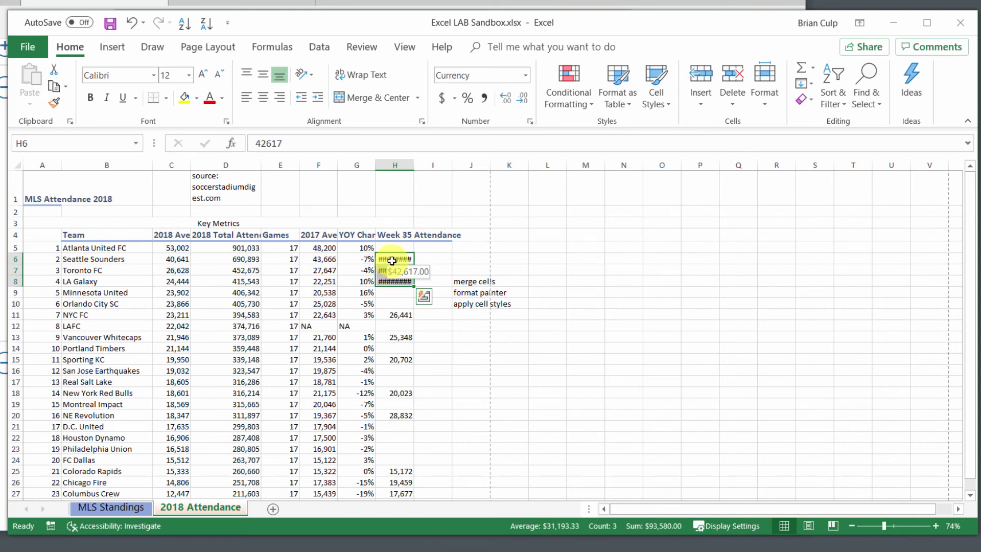
{"action": "left_click", "coordinate": [391, 261]}
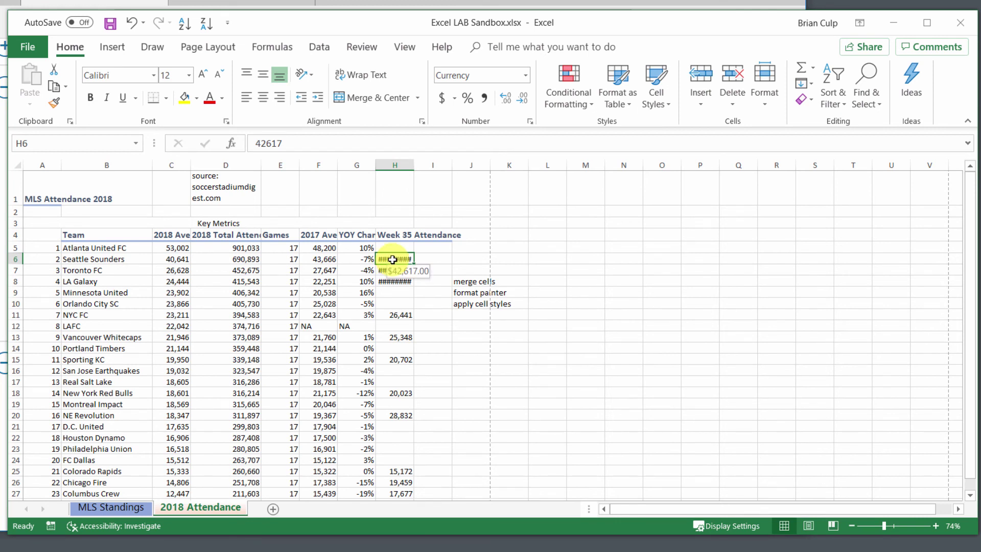
{"action": "left_click", "coordinate": [395, 235]}
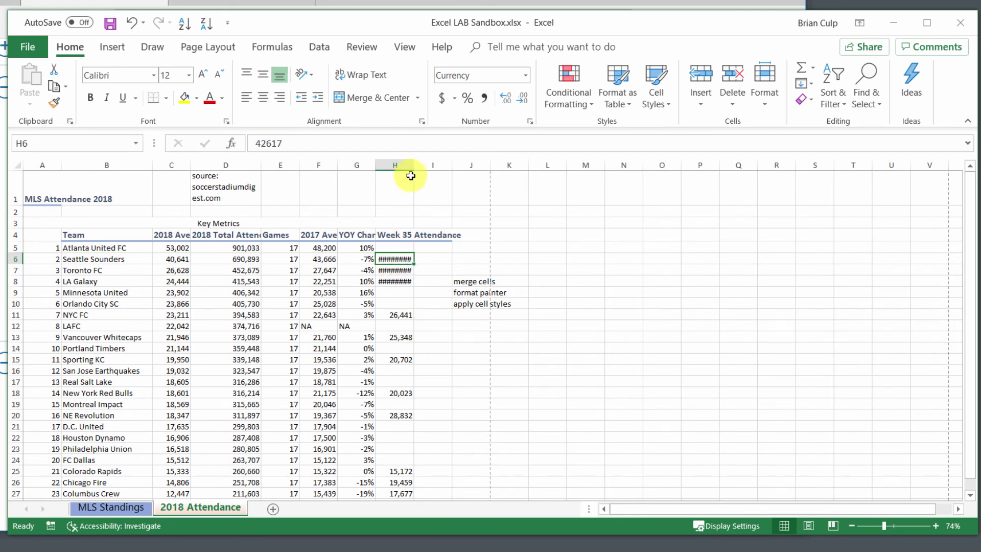
Step: Widen column H and reduce H6 to whole dollars, showing $42,617
{"action": "left_click_drag", "start_coordinate": [413, 166], "coordinate": [466, 168]}
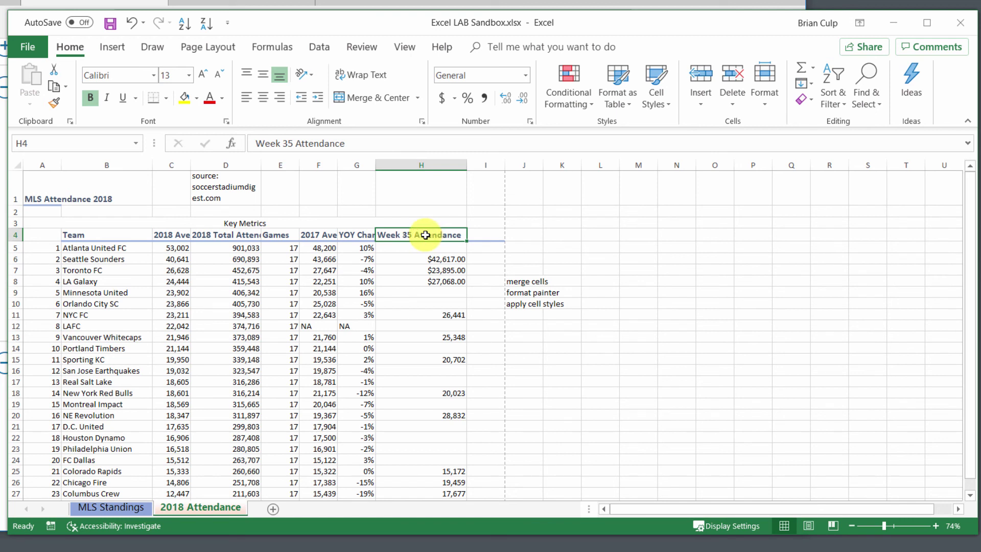
{"action": "left_click", "coordinate": [430, 259]}
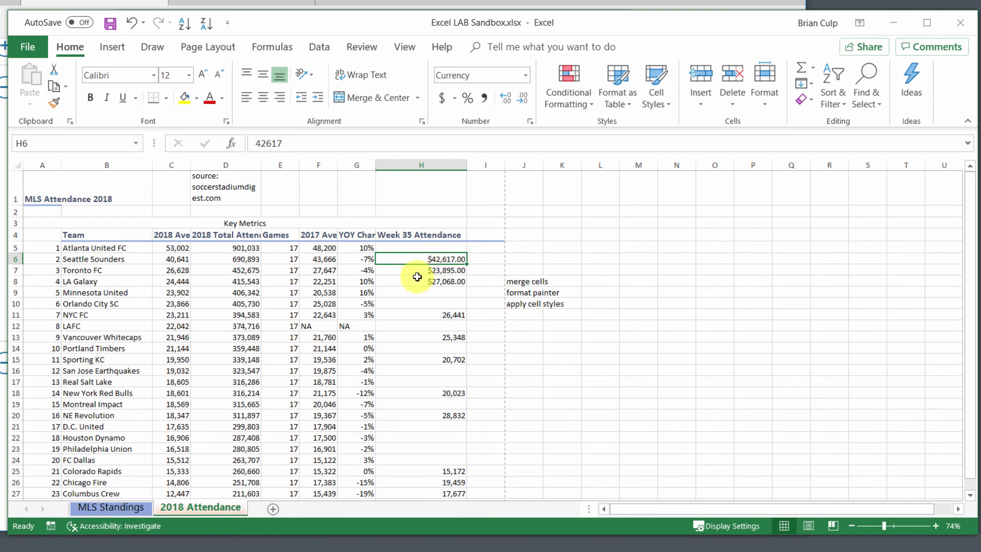
{"action": "left_click", "coordinate": [505, 105]}
{"action": "left_click", "coordinate": [523, 103]}
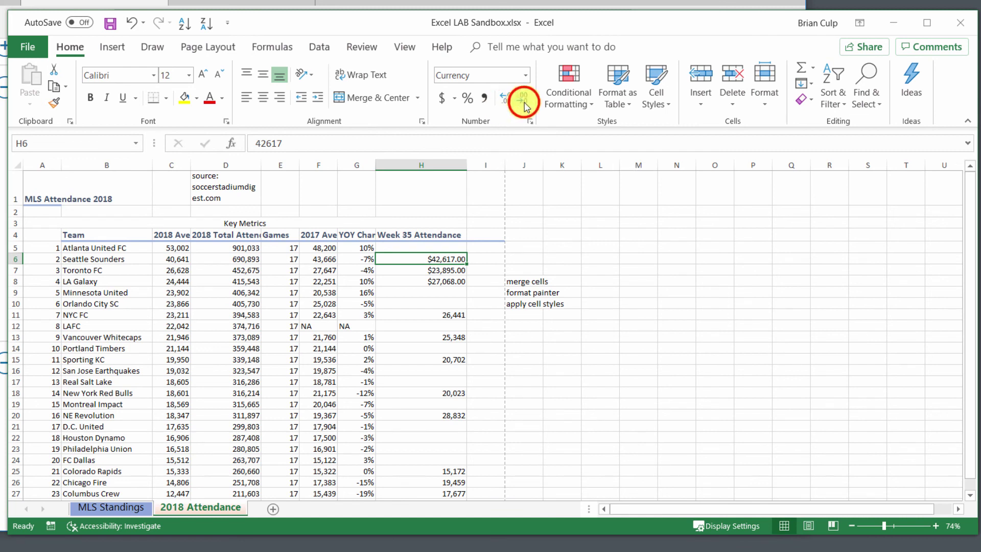
{"action": "left_click", "coordinate": [525, 104]}
{"action": "left_click", "coordinate": [524, 103]}
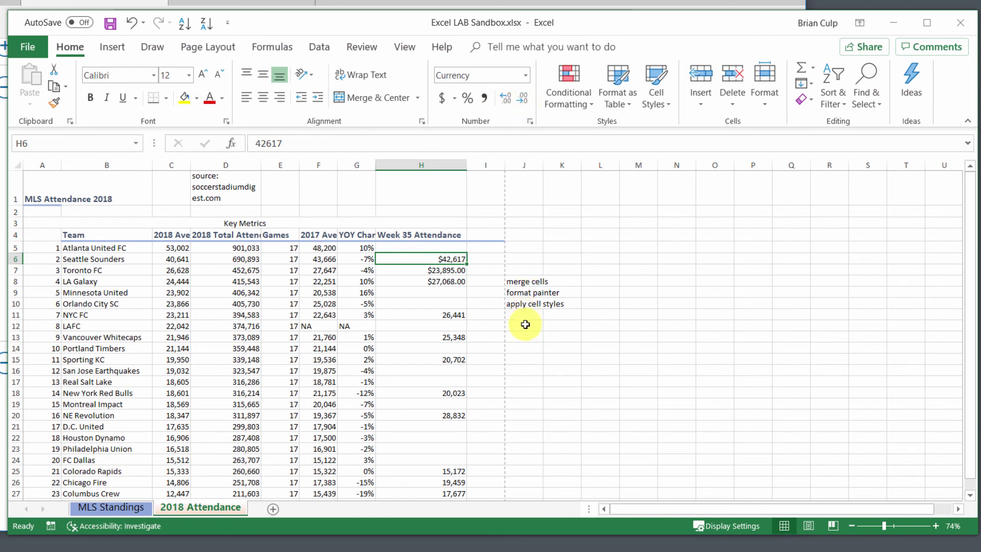
Step: Remove both decimal places from H7 so it shows $23,895
{"action": "left_click", "coordinate": [456, 270]}
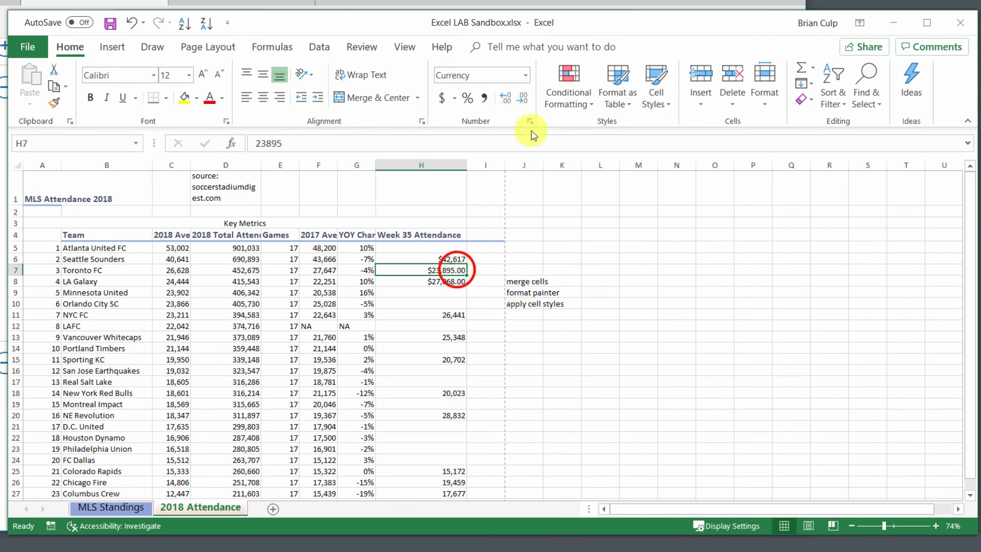
{"action": "left_click", "coordinate": [521, 97]}
{"action": "left_click", "coordinate": [522, 98]}
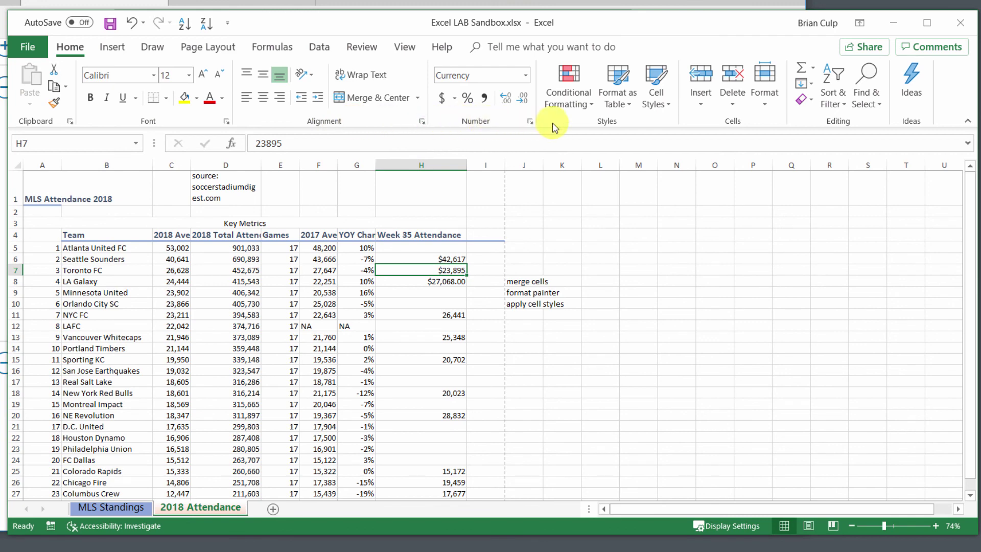
Step: Bring up the exam 77-727 objectives page in Edge and highlight the Format cells and ranges heading
{"action": "left_click", "coordinate": [406, 3]}
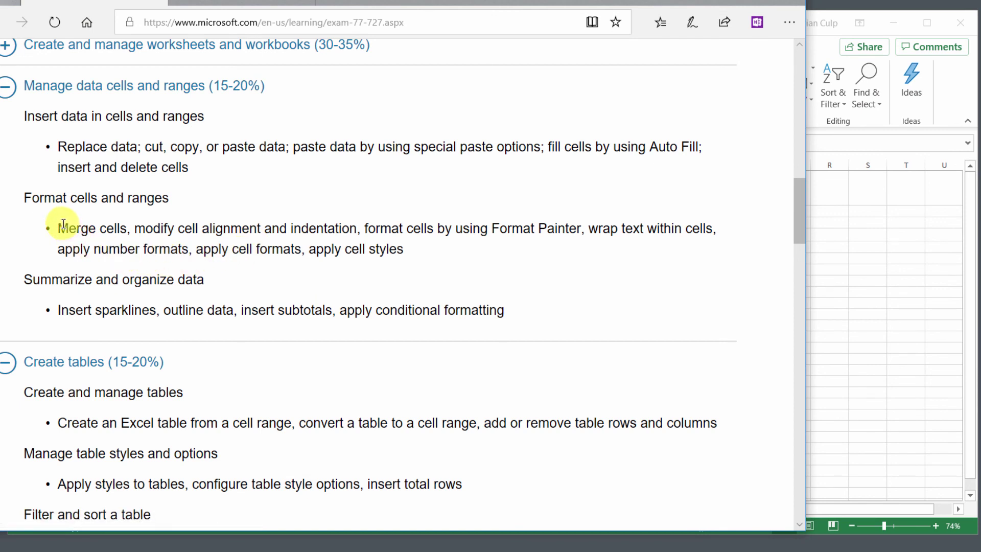
{"action": "left_click_drag", "start_coordinate": [30, 200], "coordinate": [185, 203]}
{"action": "left_click", "coordinate": [321, 248]}
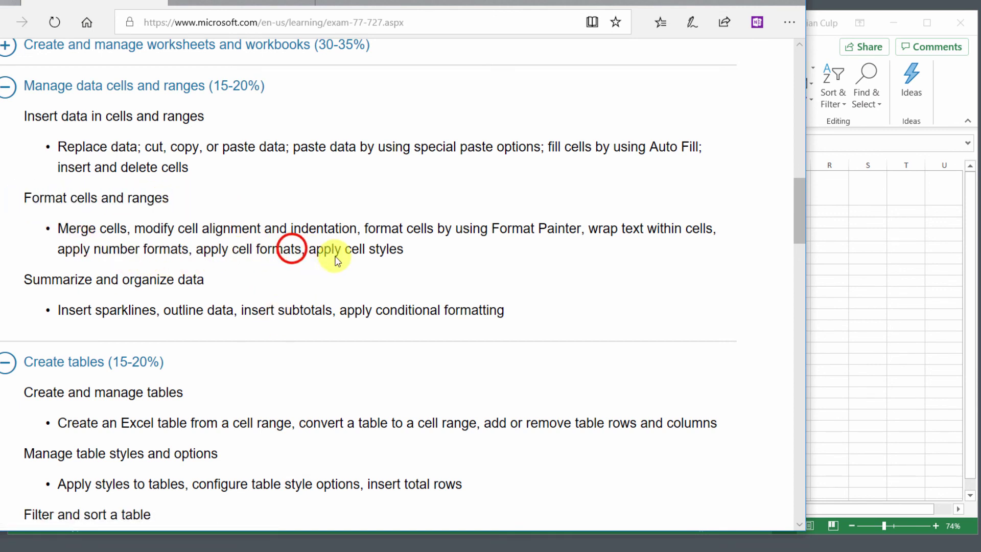